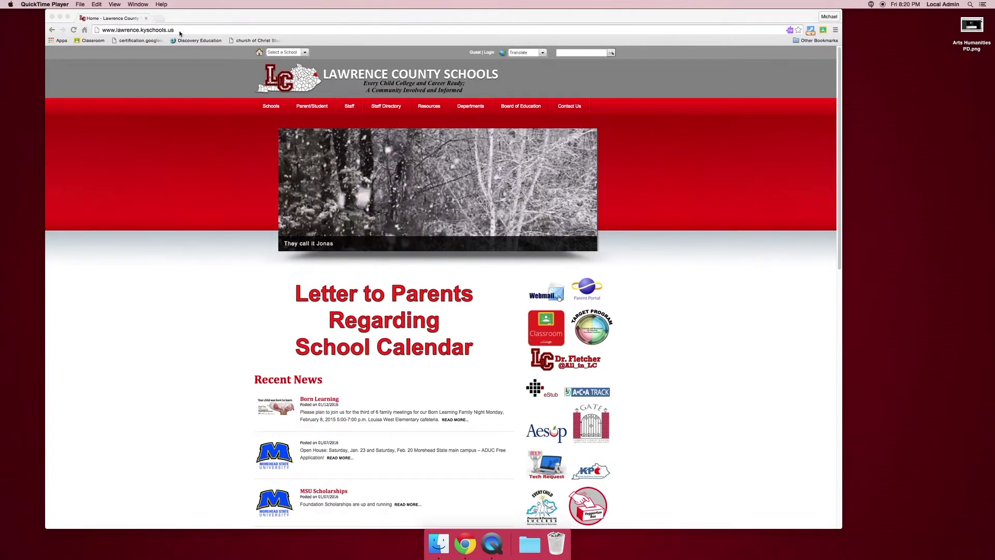
Load the Google homepage at google.com after first trying the Drive address
click(190, 29)
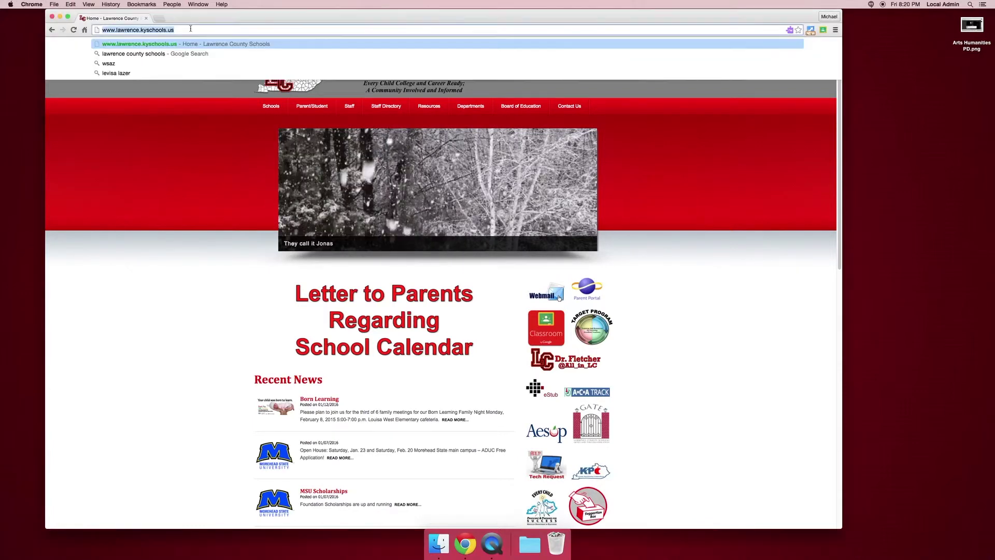
text(drive.google.com)
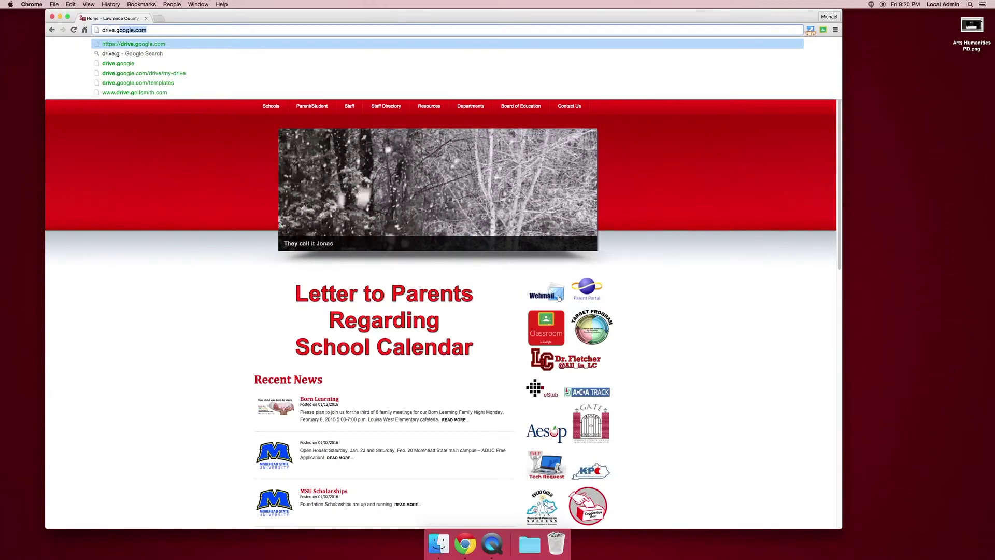
key(Return)
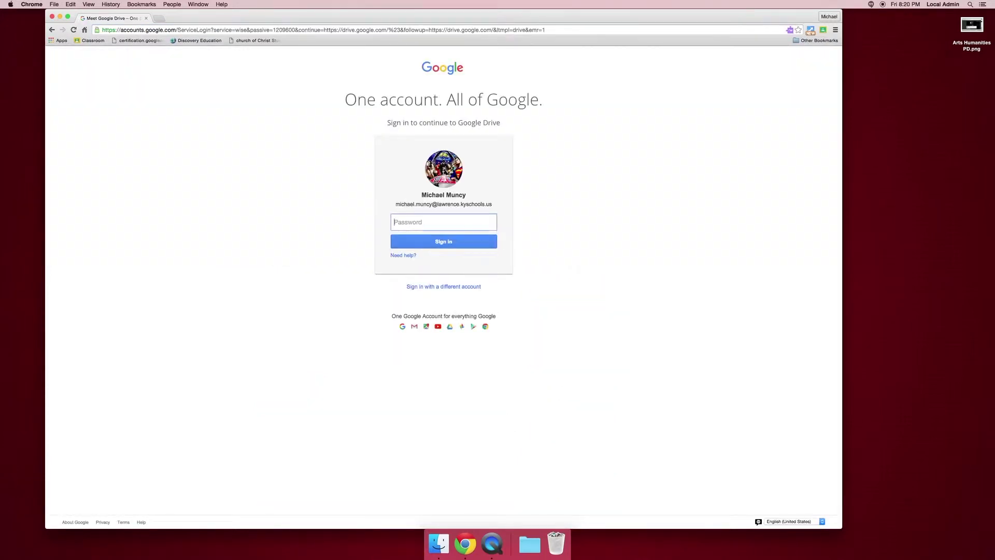
click(220, 31)
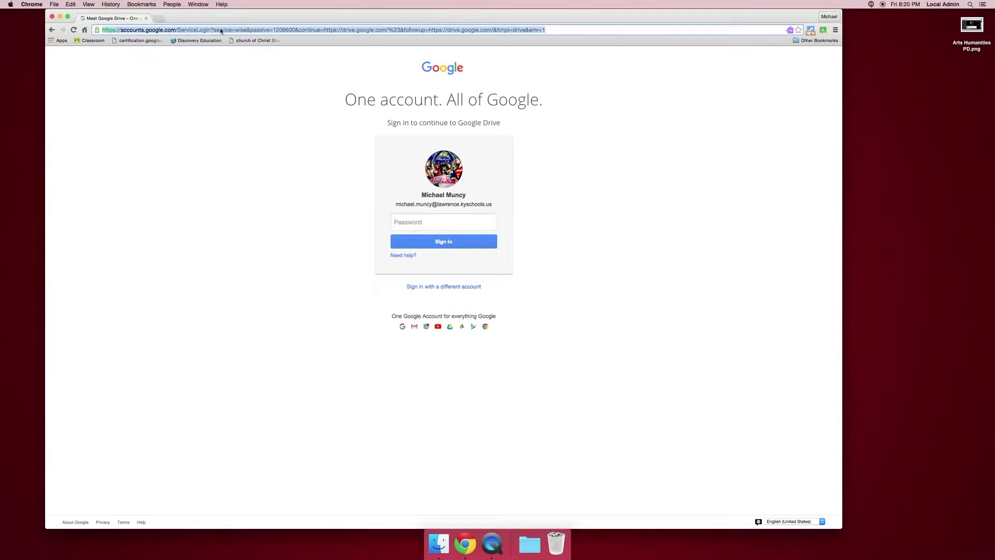
text(google.com)
key(Return)
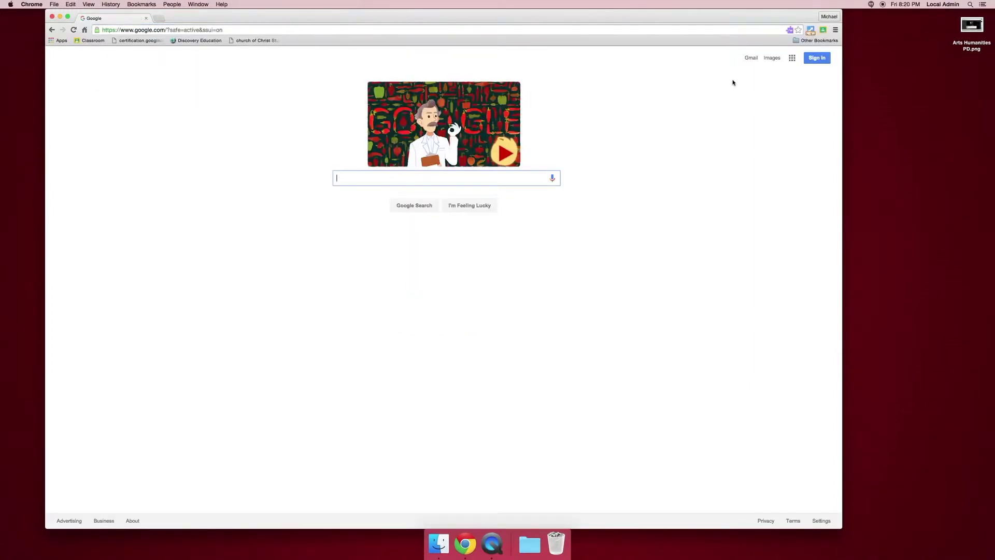
Sign in with the school account password and open Drive from the Google apps grid
click(809, 60)
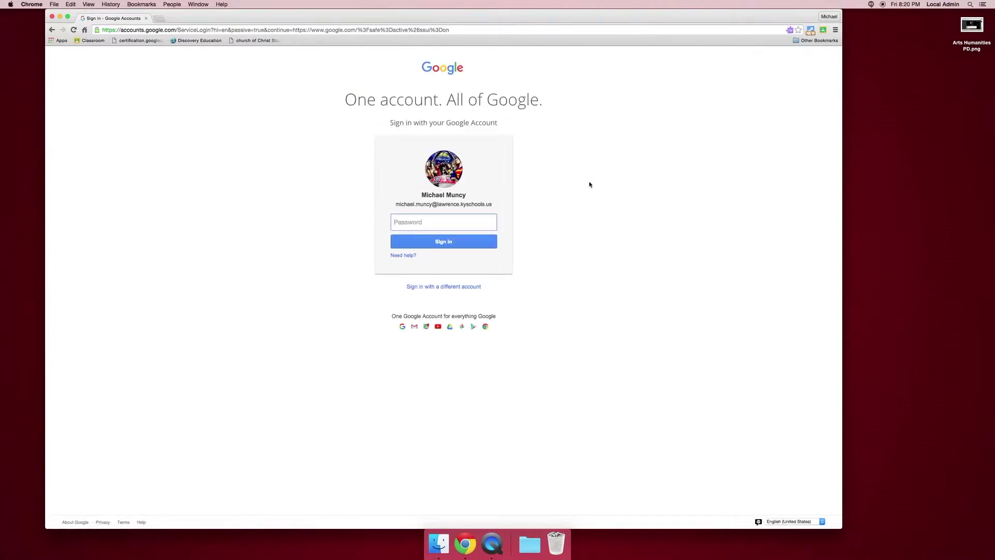
text(•••••••)
key(Return)
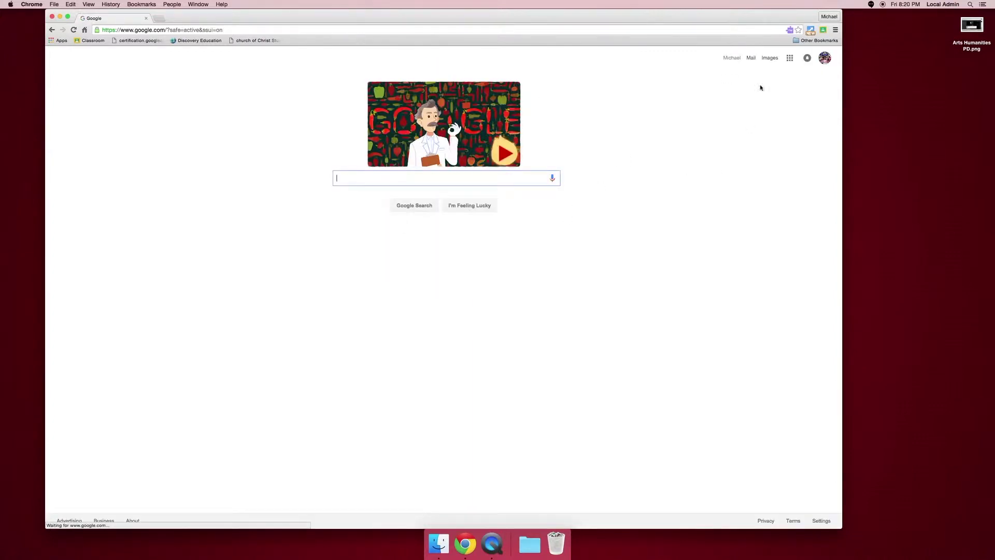
click(791, 59)
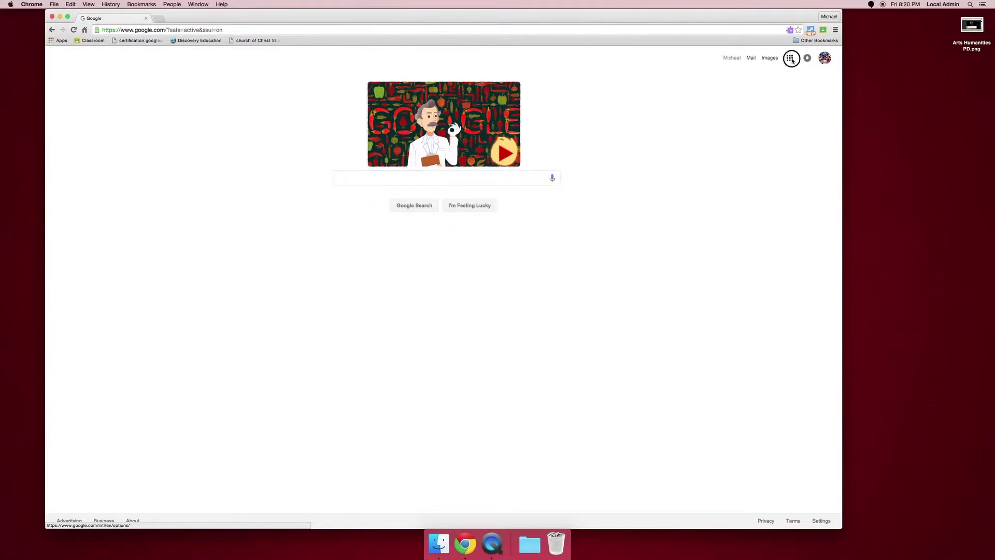
click(801, 177)
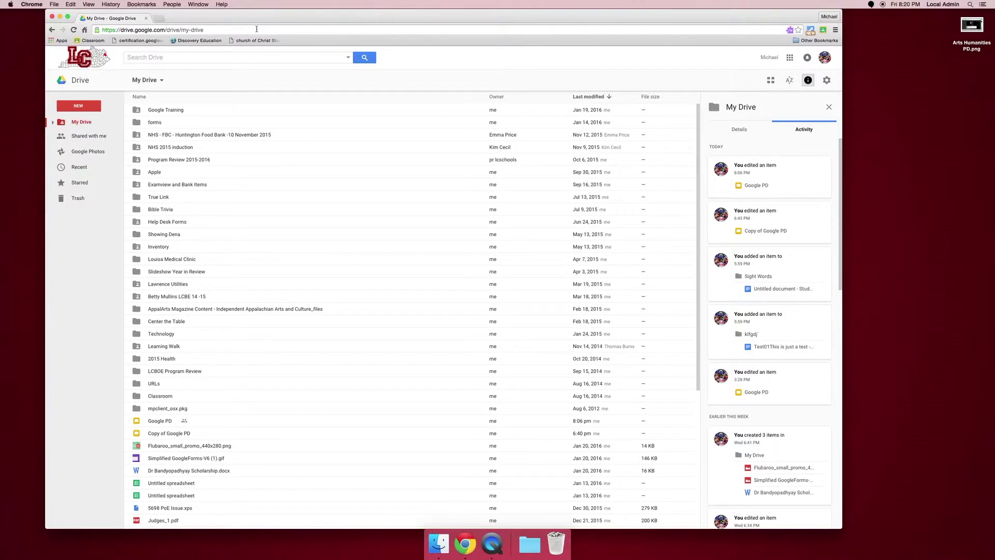
Load classroom.google.com in the tab to show the Classes page
click(265, 29)
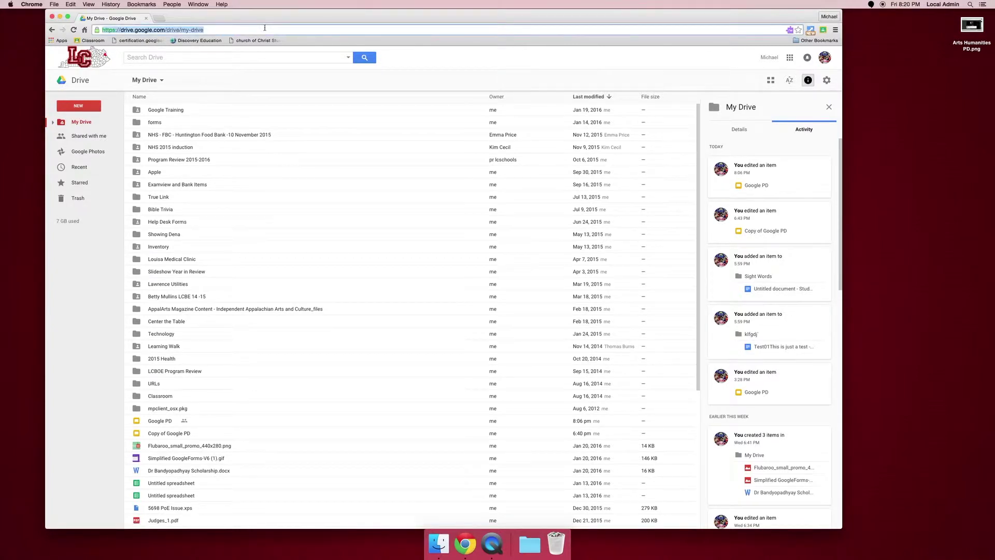
text(classroom.google.com)
key(Return)
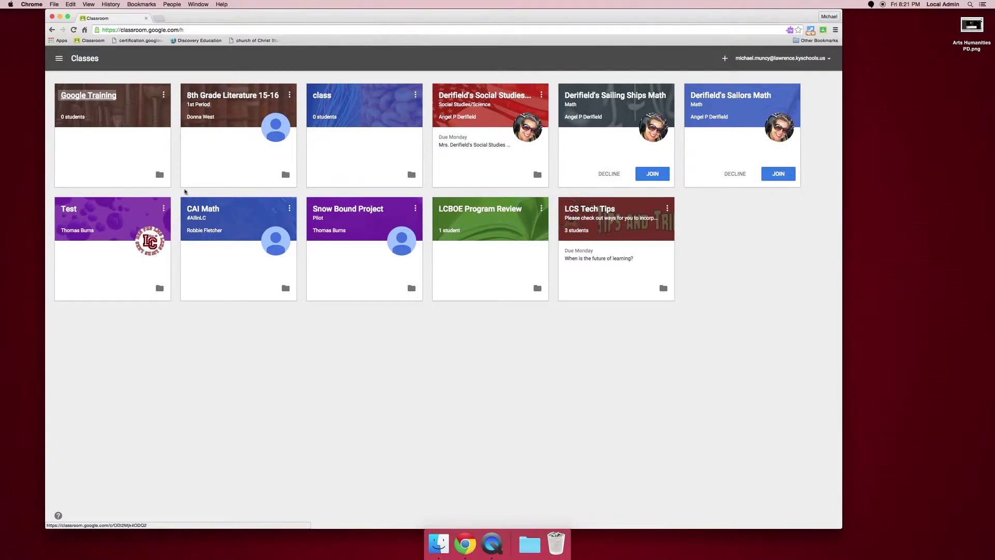
Open the Google Training class folder from its card, then jump up to My Drive
click(160, 177)
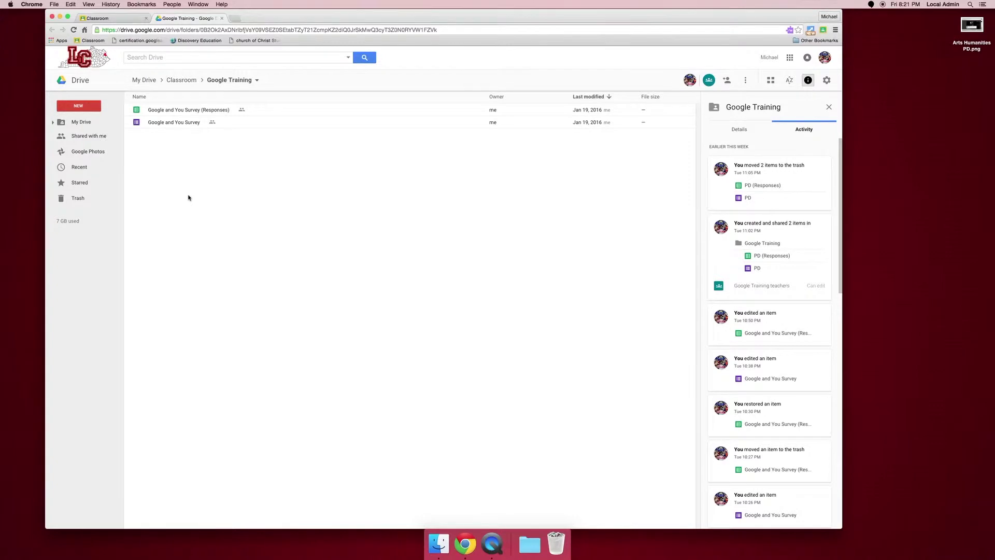
click(148, 82)
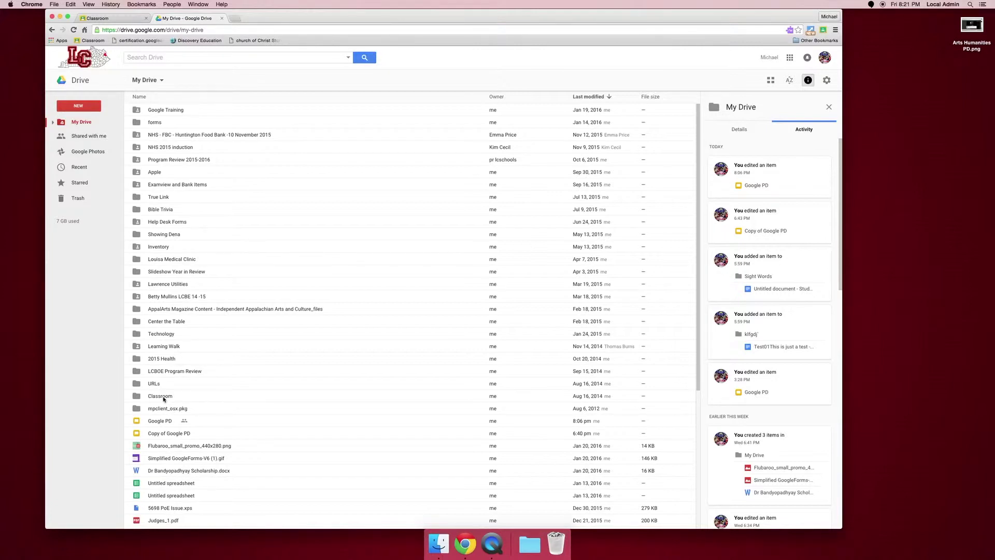
Open Classroom, then its Google Training subfolder holding the Google and You Survey files
double_click(165, 398)
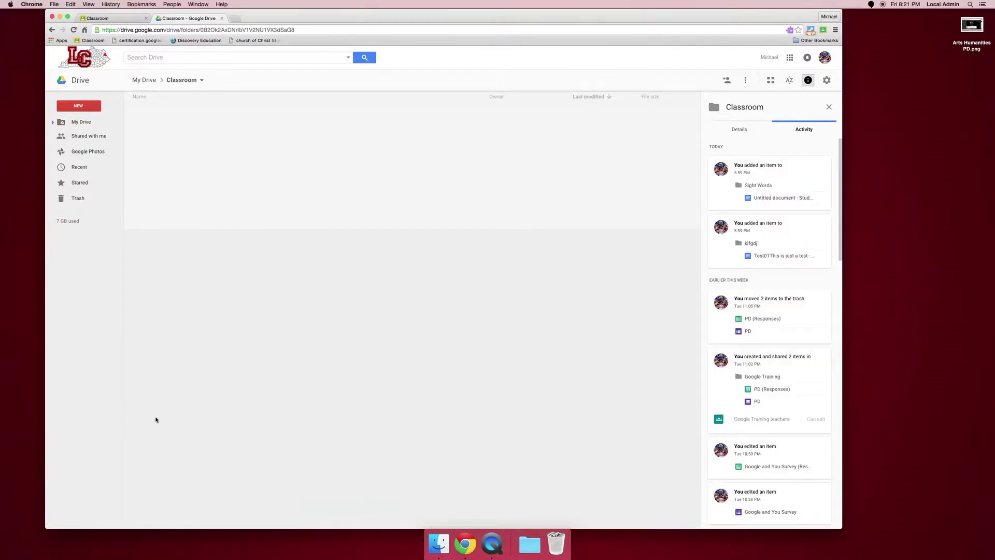
scroll(226, 229, down, 1)
scroll(226, 231, up, 1)
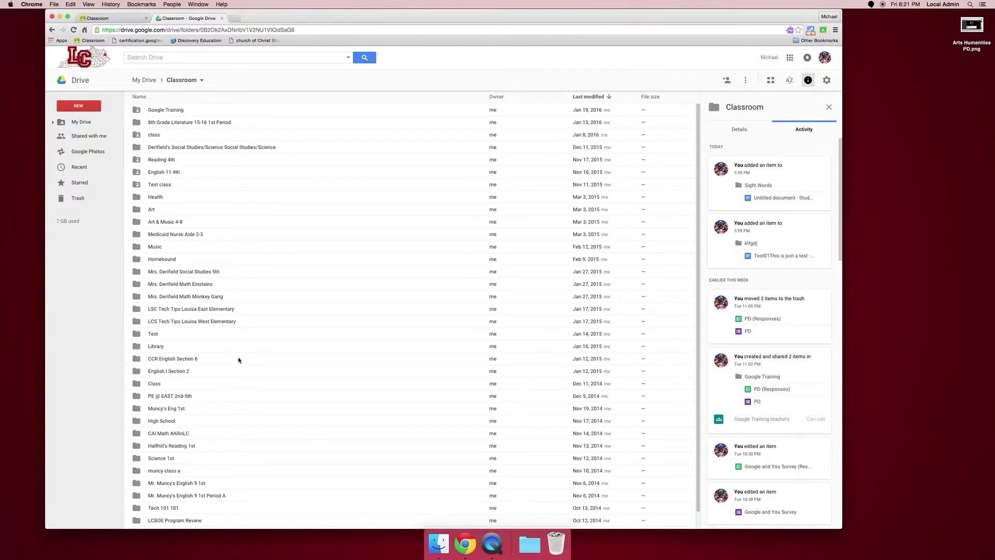
scroll(238, 360, down, 1)
scroll(239, 359, down, 1)
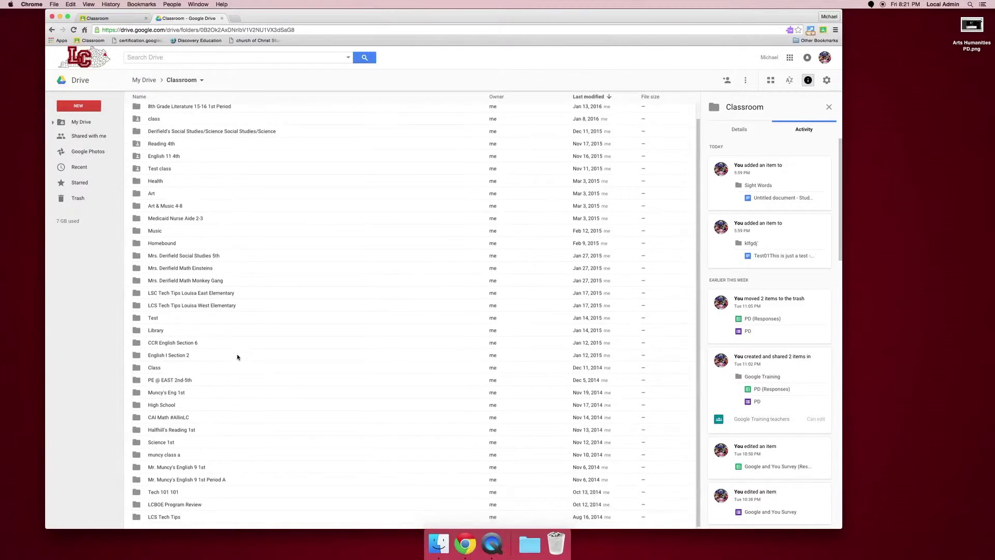
scroll(235, 356, up, 2)
double_click(162, 111)
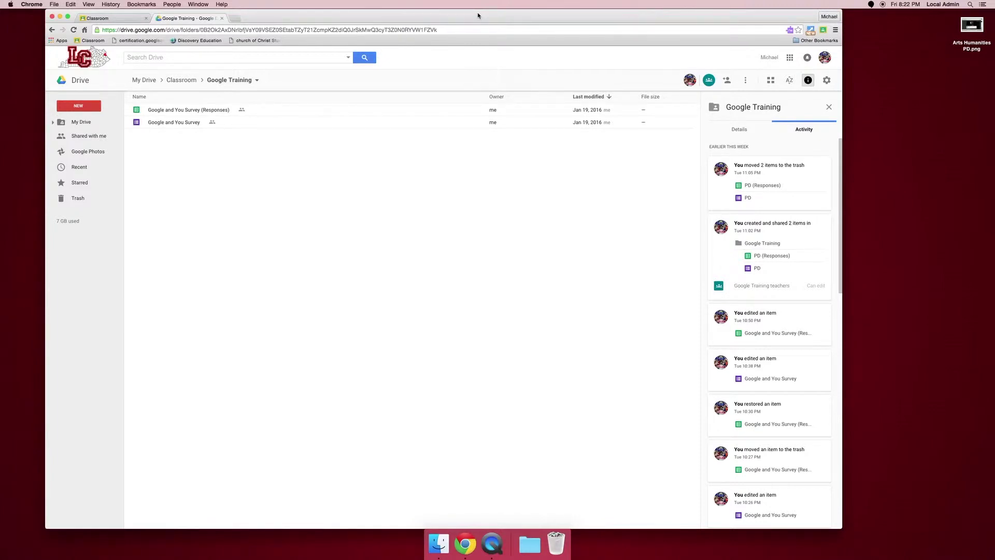
Close the Google Training tab, go back, and load the Louisa Middle School site via 'lms'
click(222, 18)
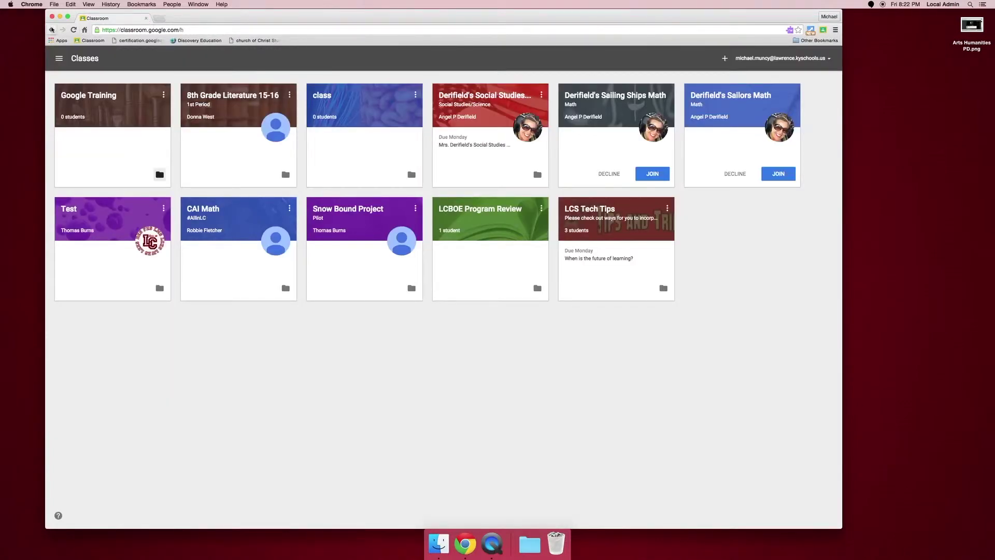
click(73, 29)
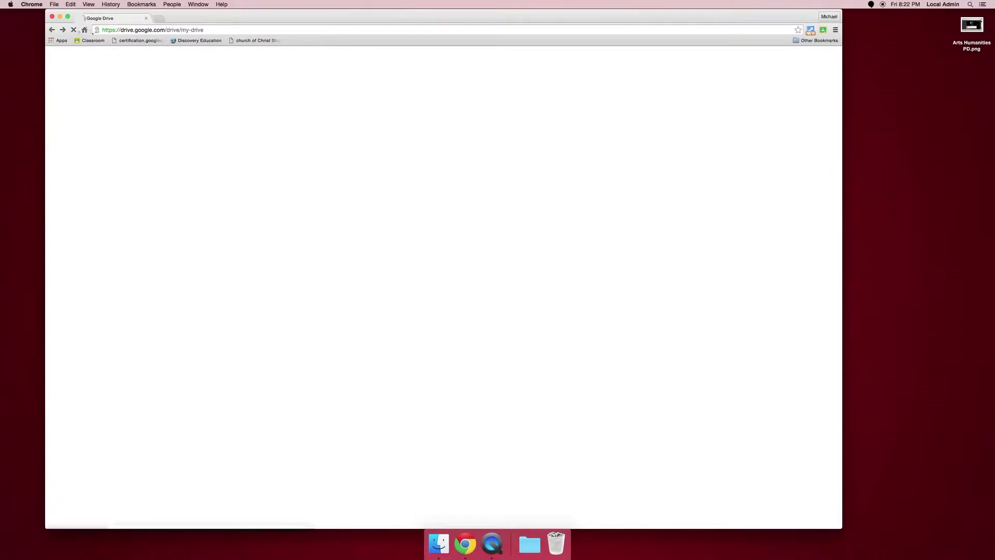
click(216, 30)
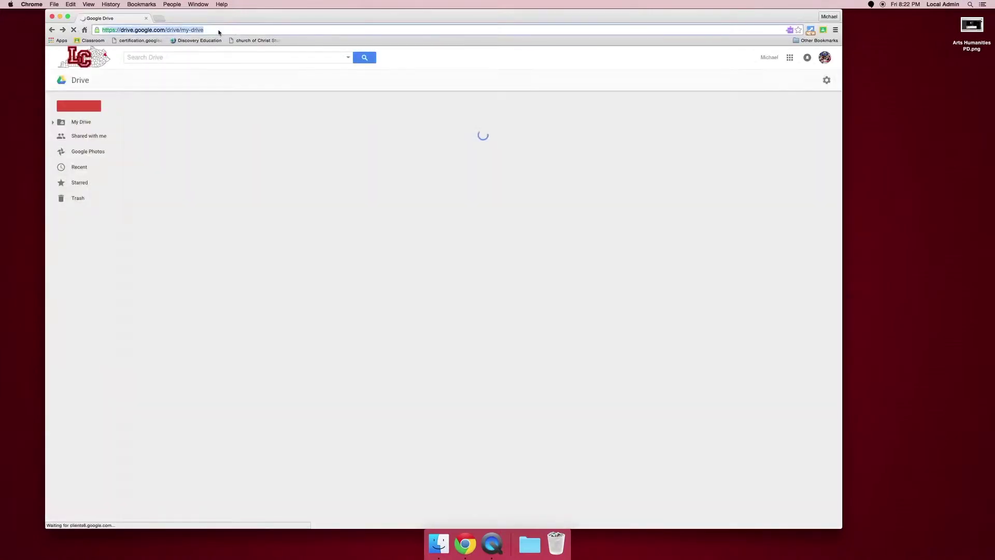
text(lms.lawrence.kyschools.us)
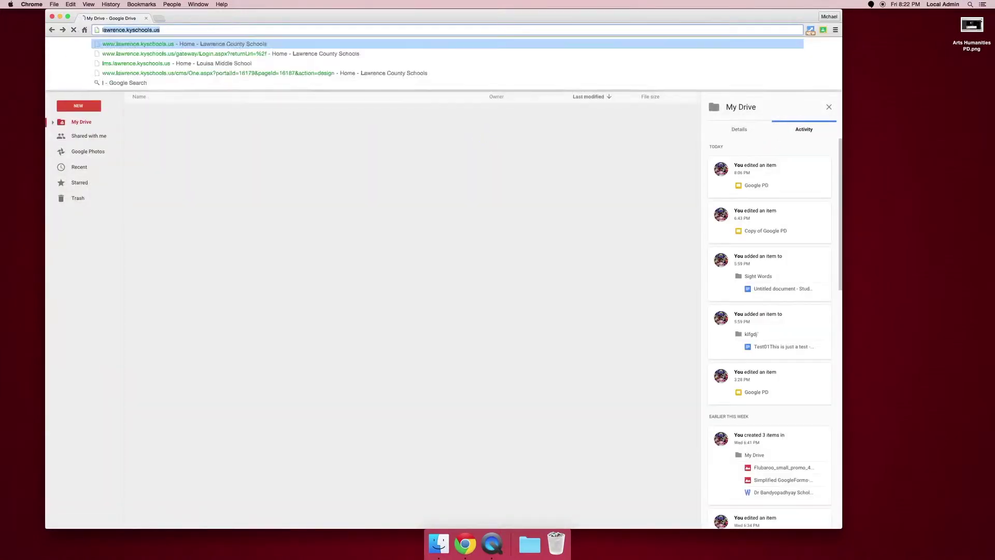
key(Return)
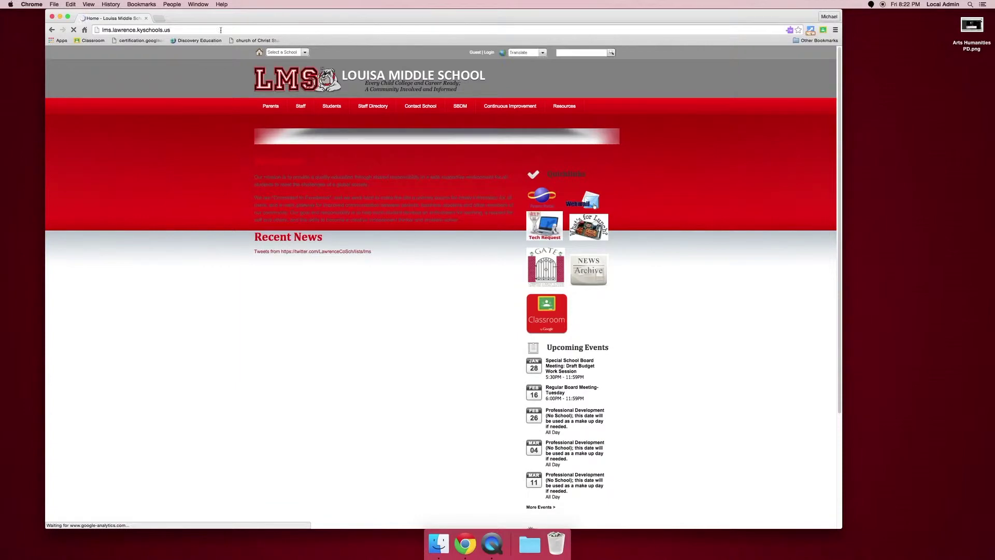
Open the LMS Program Review 2015-2016 folder from the website's Staff menu
mouse_move(307, 107)
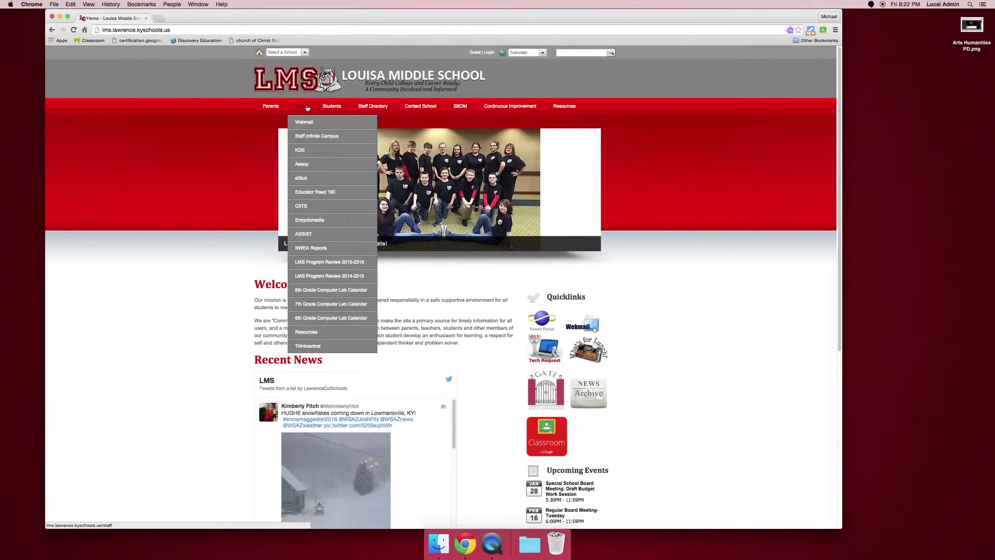
click(312, 264)
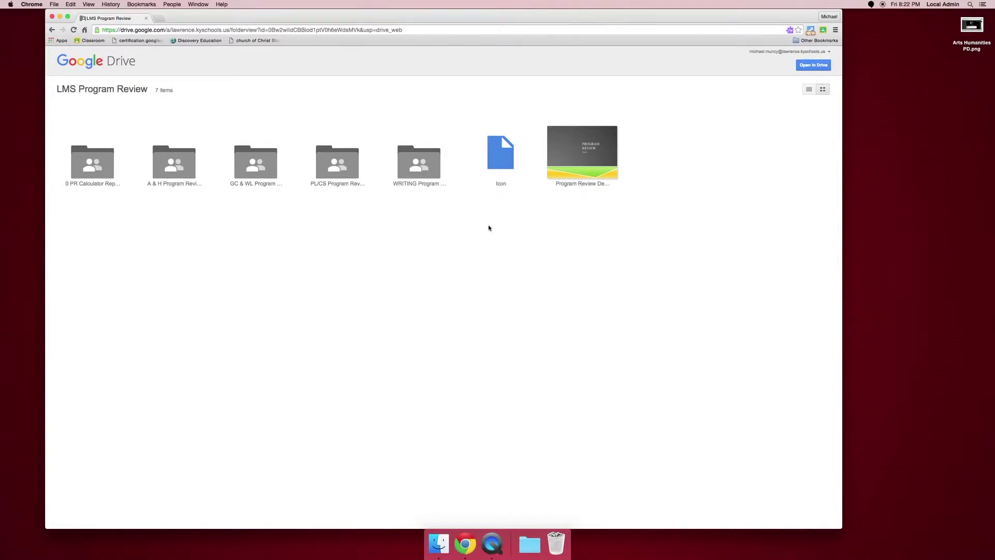
Upload Arts Humanities PD.png into 0 PR Calculator Reports > 1st - October 1-9, then leave Drive
click(811, 67)
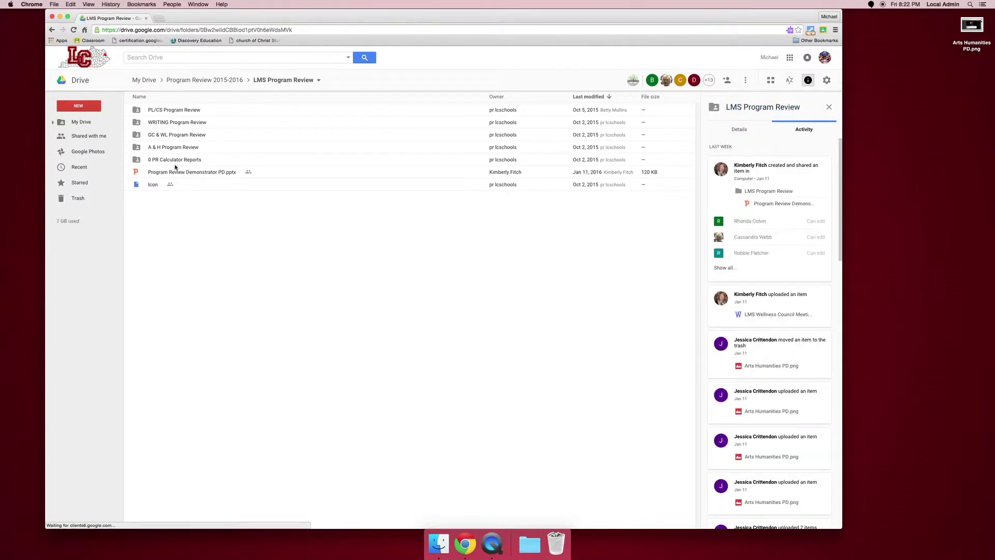
double_click(312, 155)
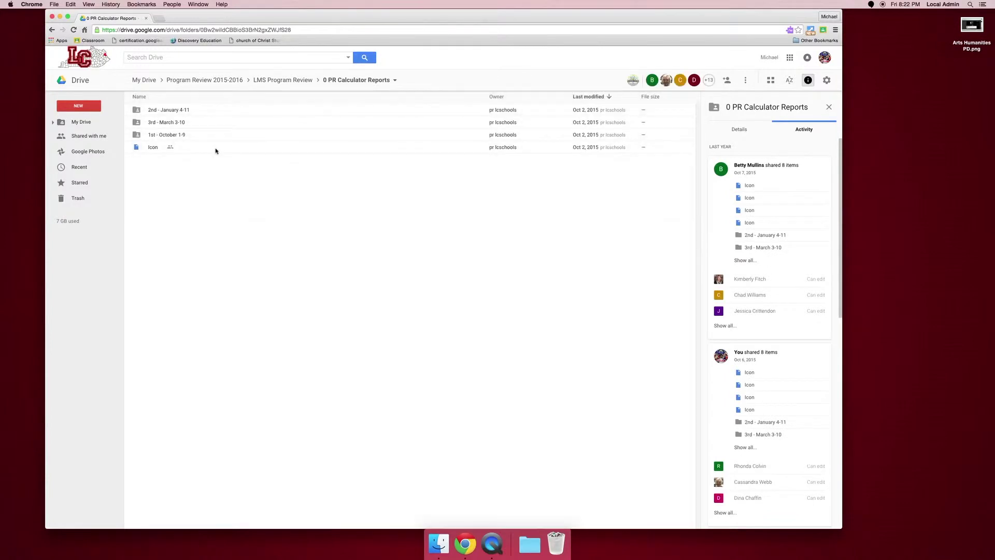
double_click(166, 135)
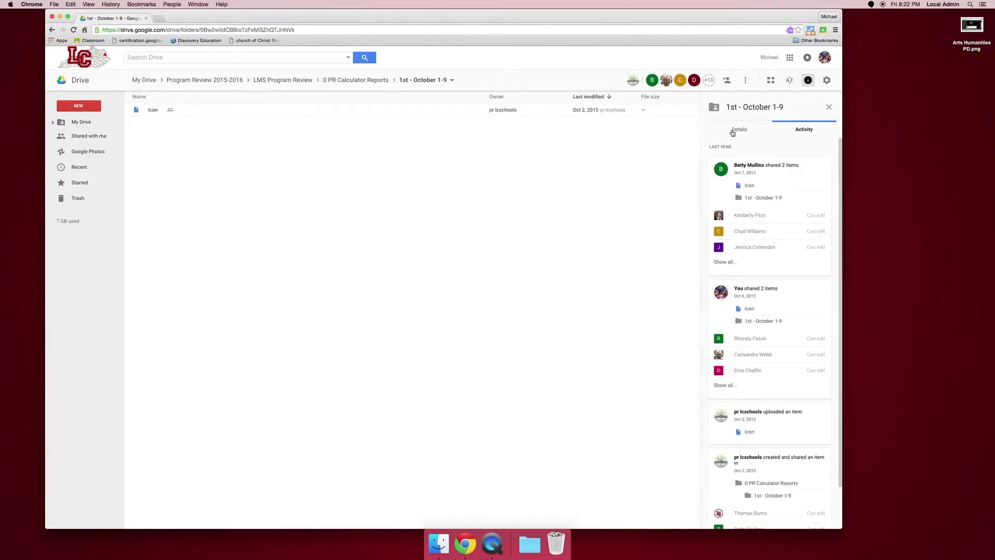
drag(971, 25, 521, 220)
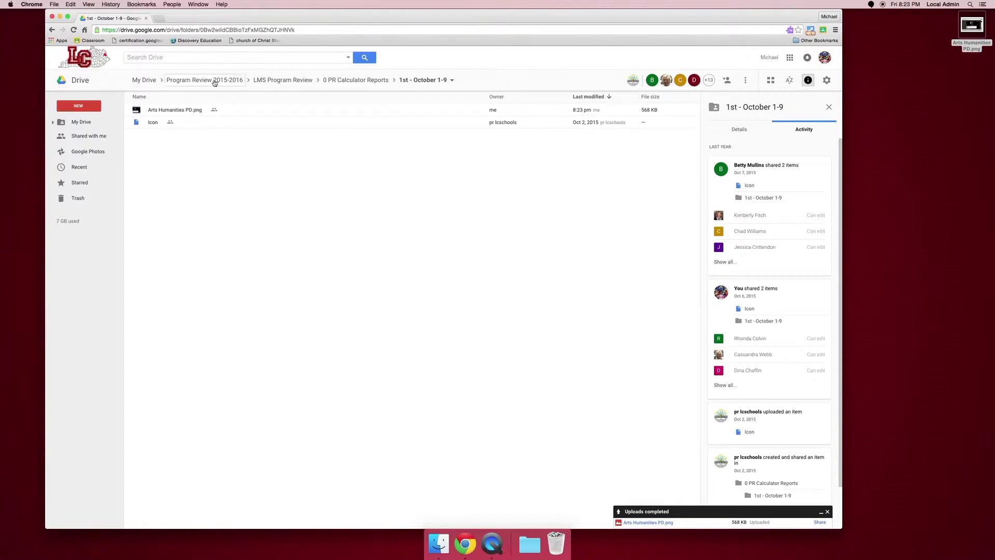
click(83, 127)
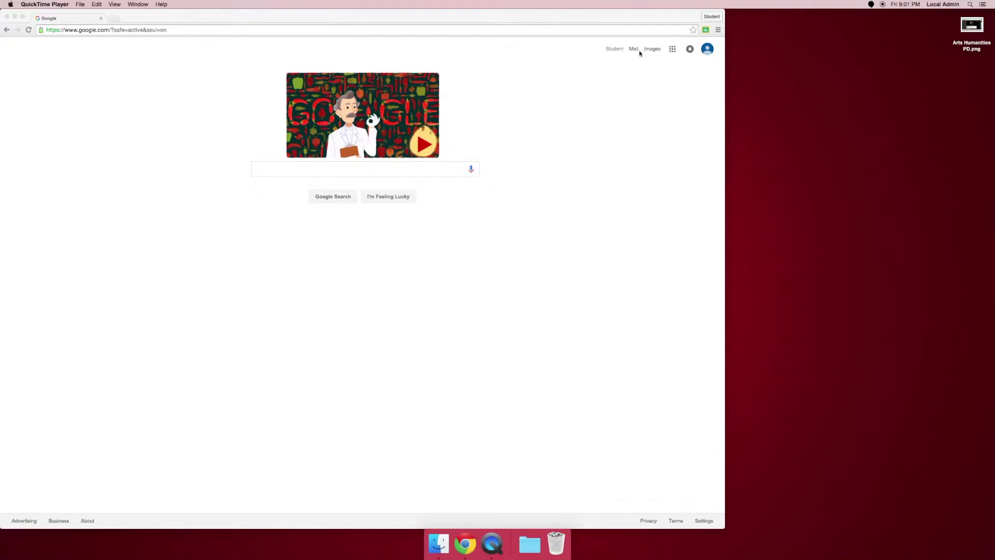
Bring the Google homepage window forward and open Drive from the apps launcher
click(665, 50)
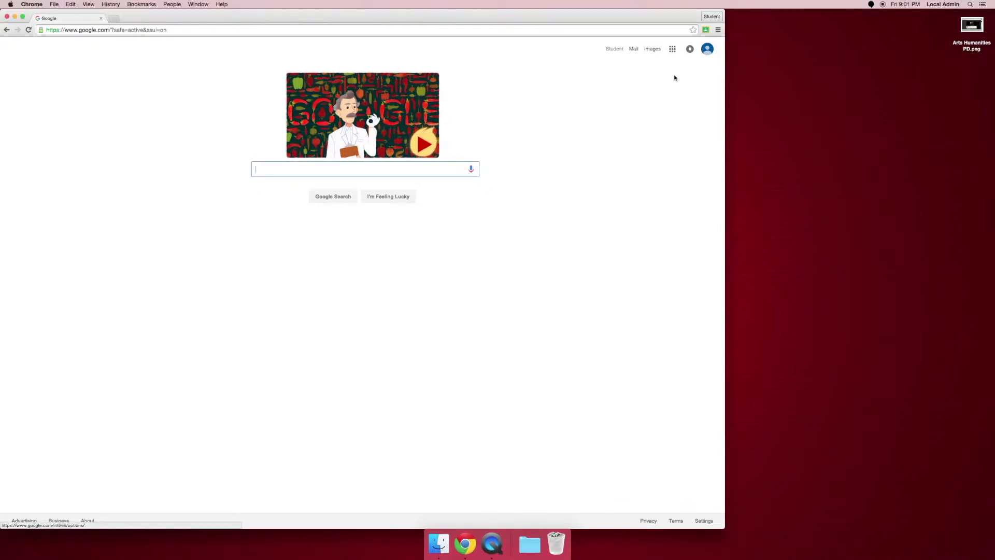
click(672, 49)
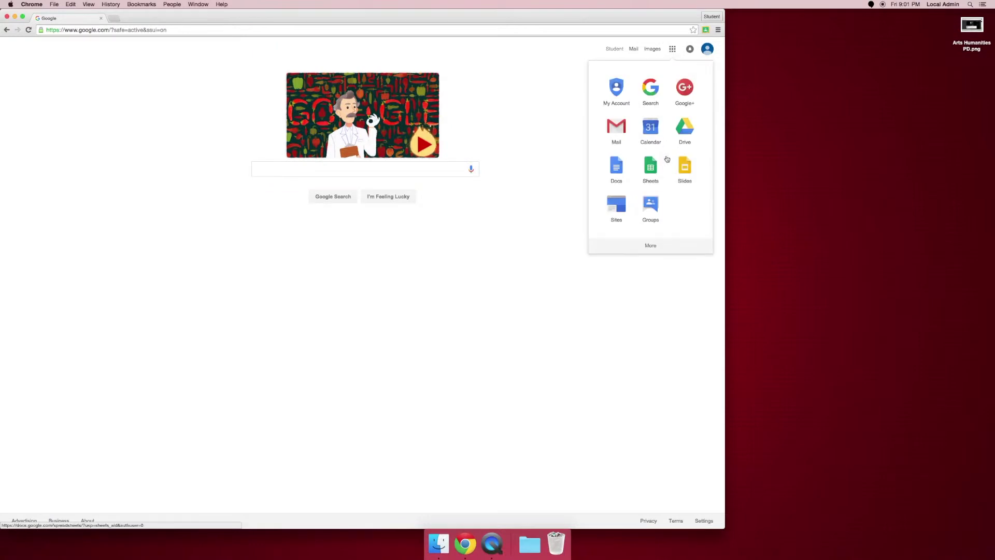
click(685, 134)
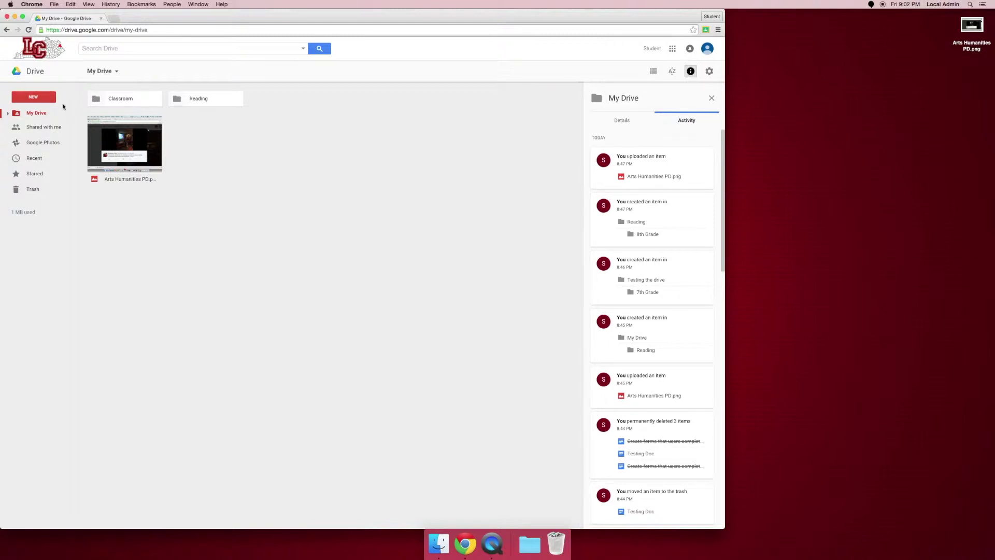
click(106, 77)
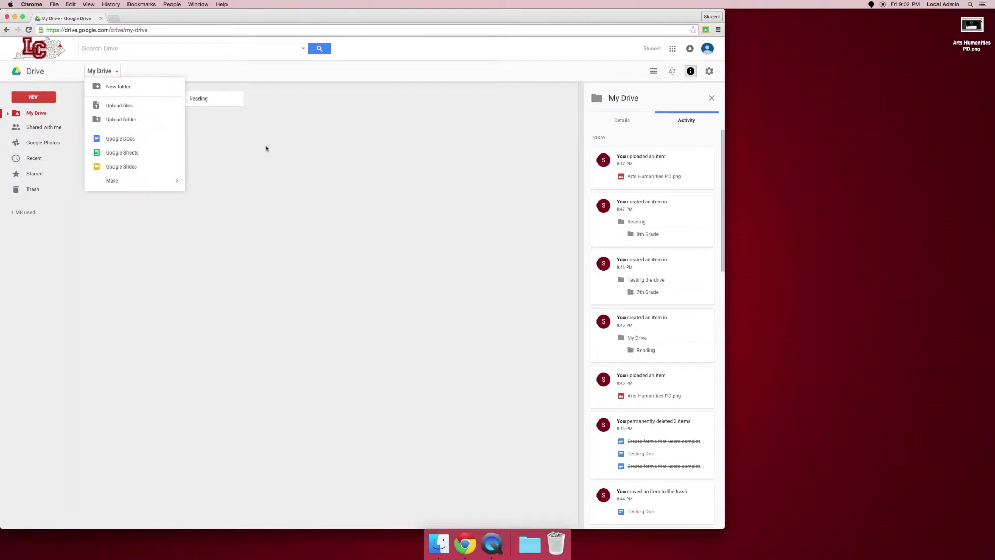
click(280, 174)
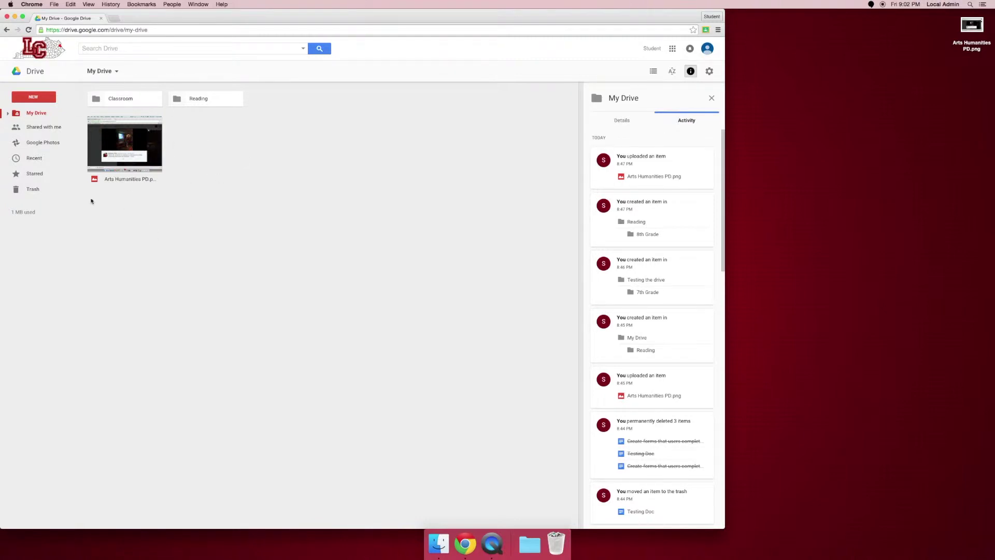
Make a 'Science' folder in My Drive from the NEW menu and open it
click(44, 99)
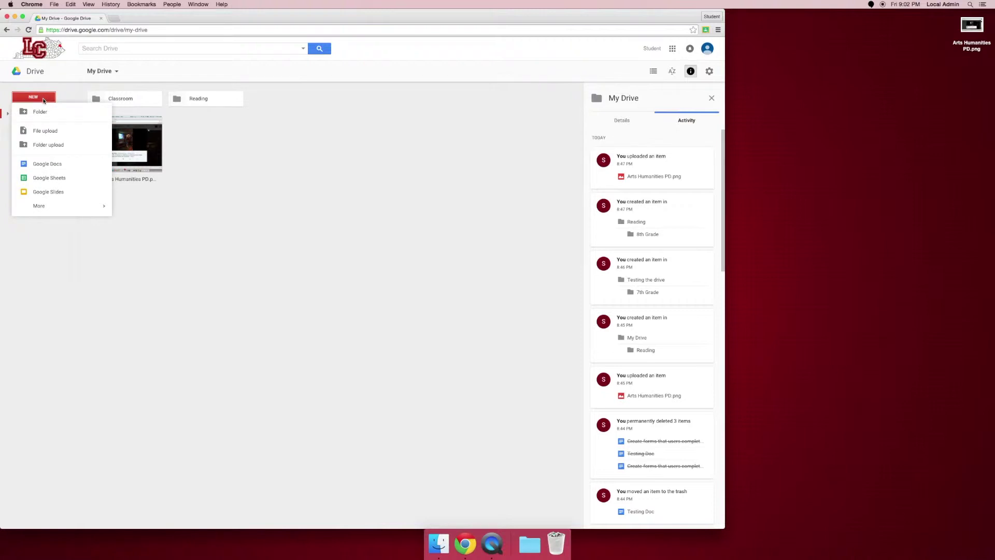
click(41, 112)
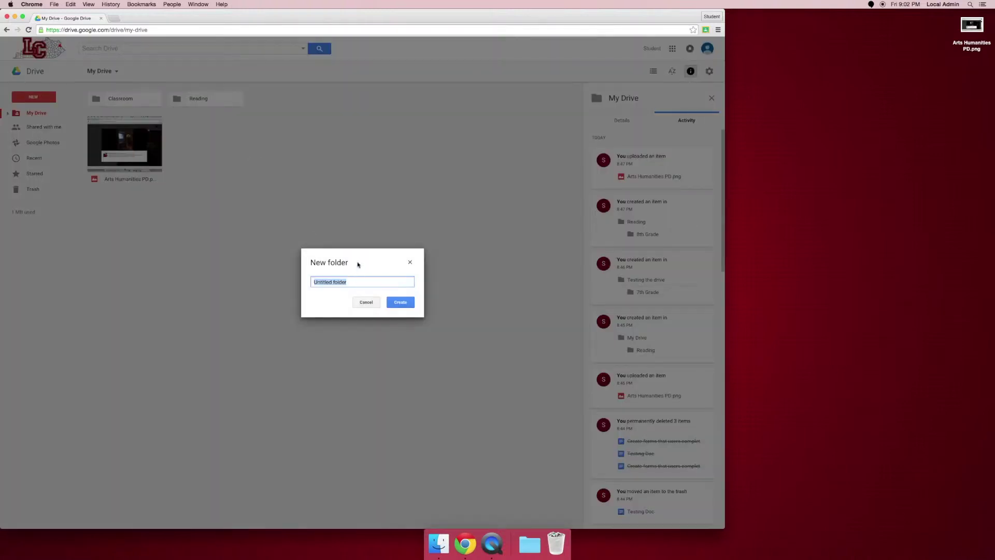
text(Science)
click(403, 302)
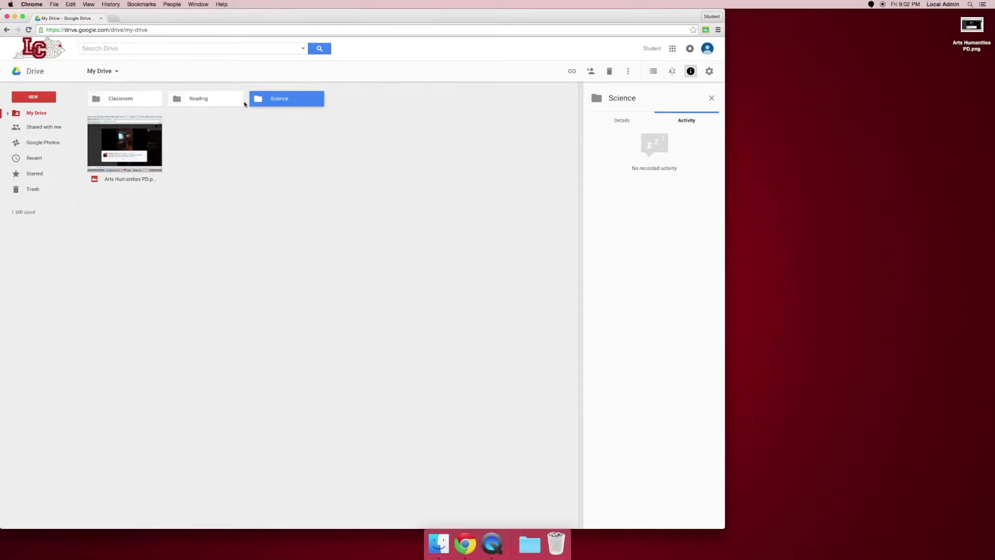
double_click(279, 101)
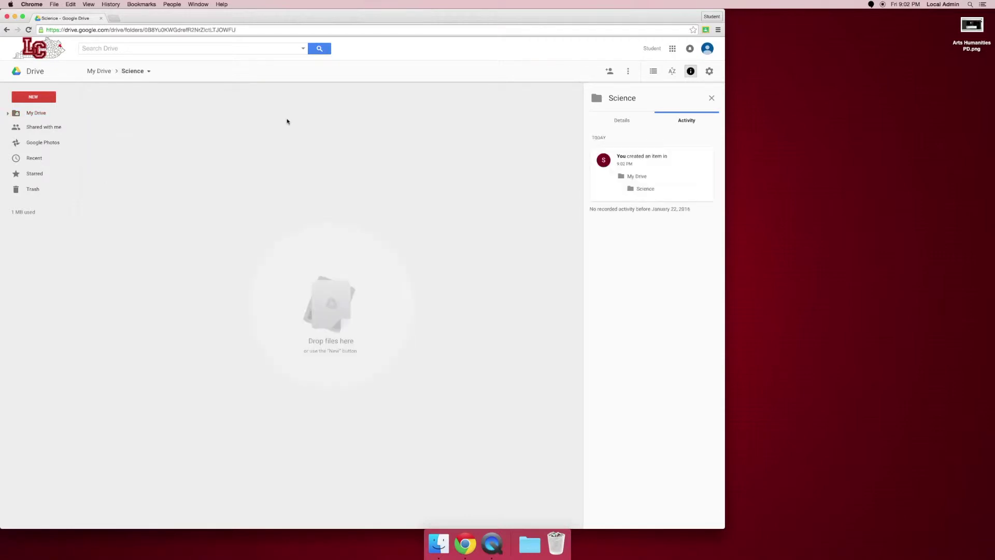
Create the 7th Grade subfolder inside Science
click(41, 97)
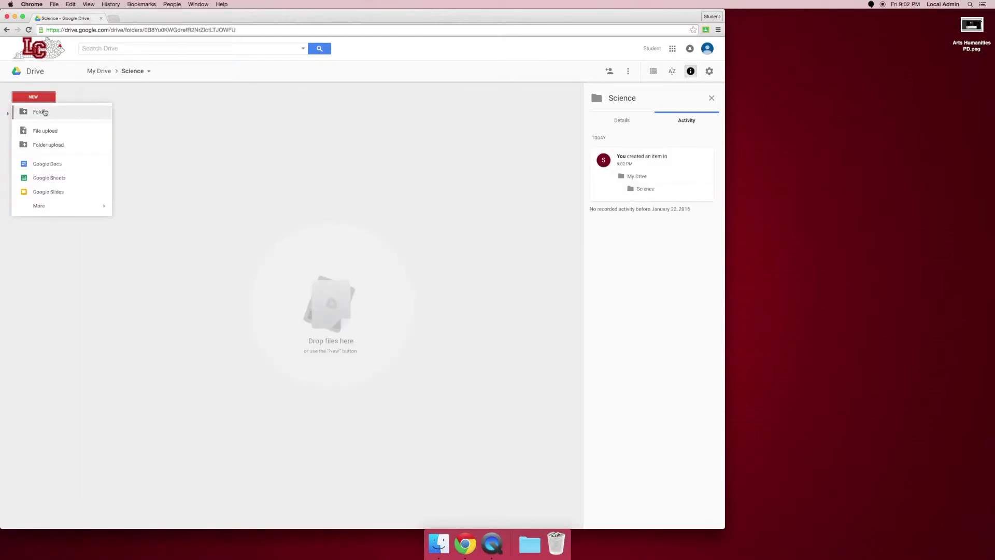
right_click(244, 137)
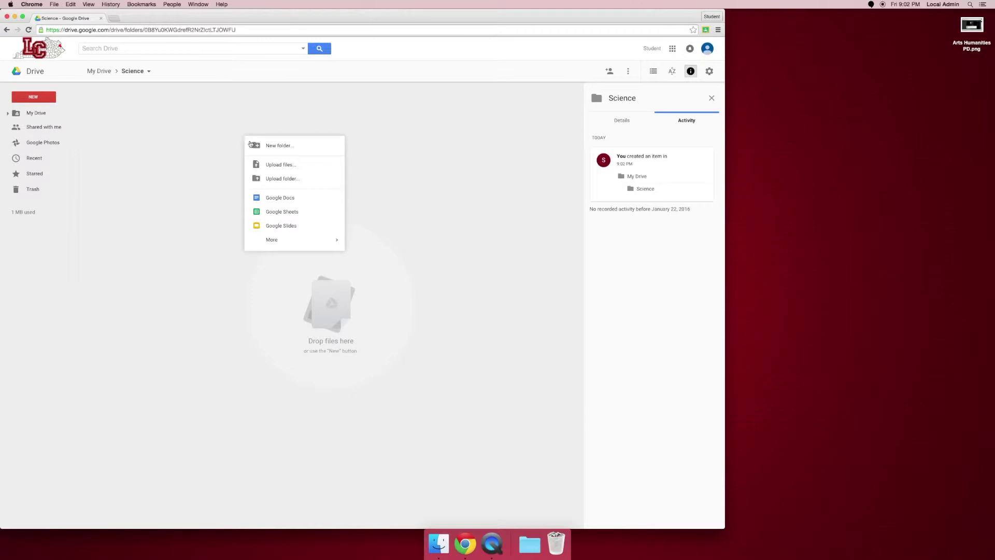
click(253, 145)
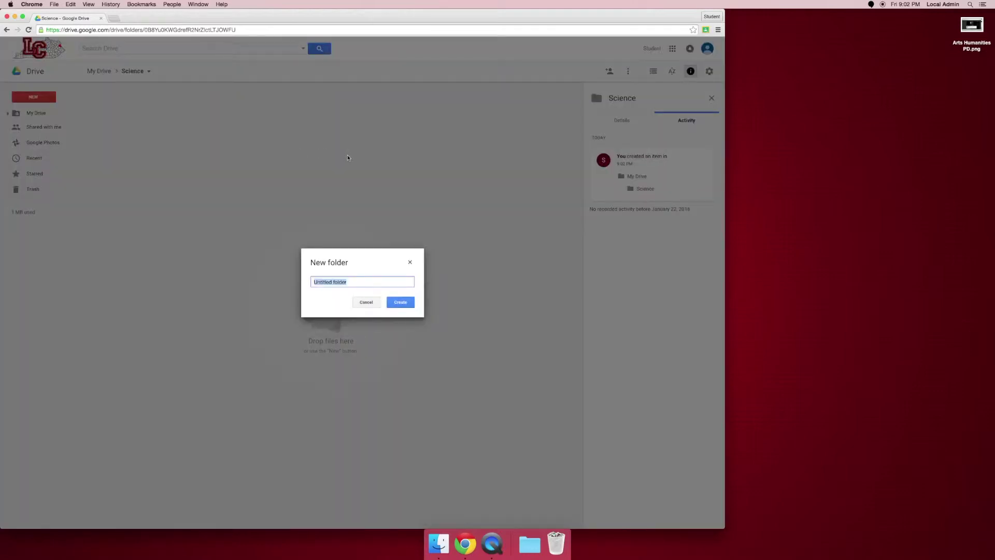
text(&)
key(BackSpace)
text(7th Grade)
click(401, 302)
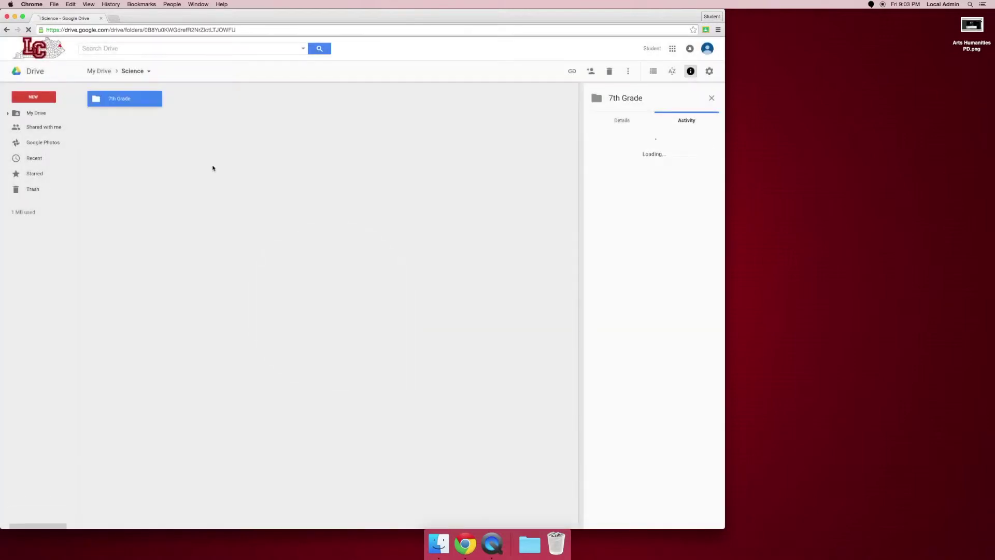
Add the 8th Grade and Anatomy subfolders alongside it
right_click(202, 140)
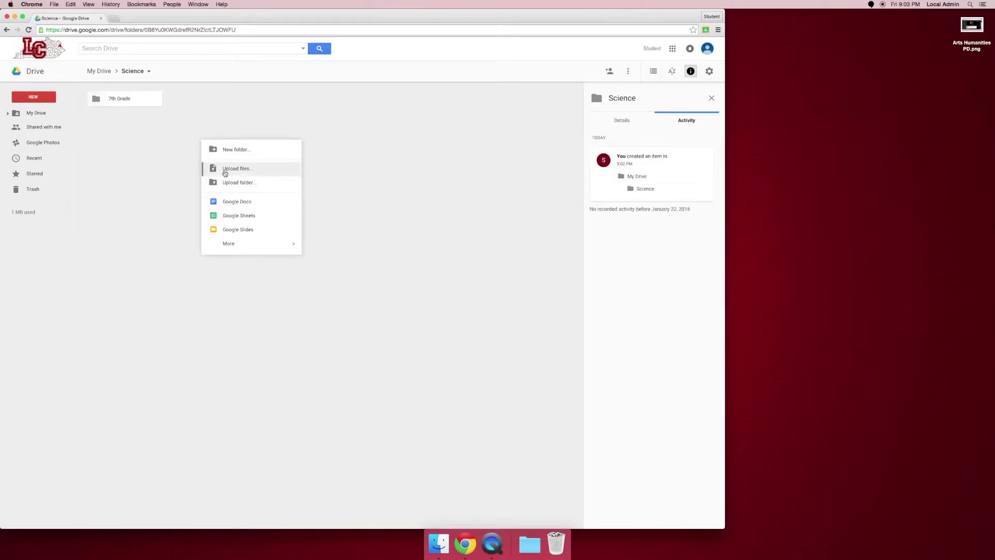
click(225, 150)
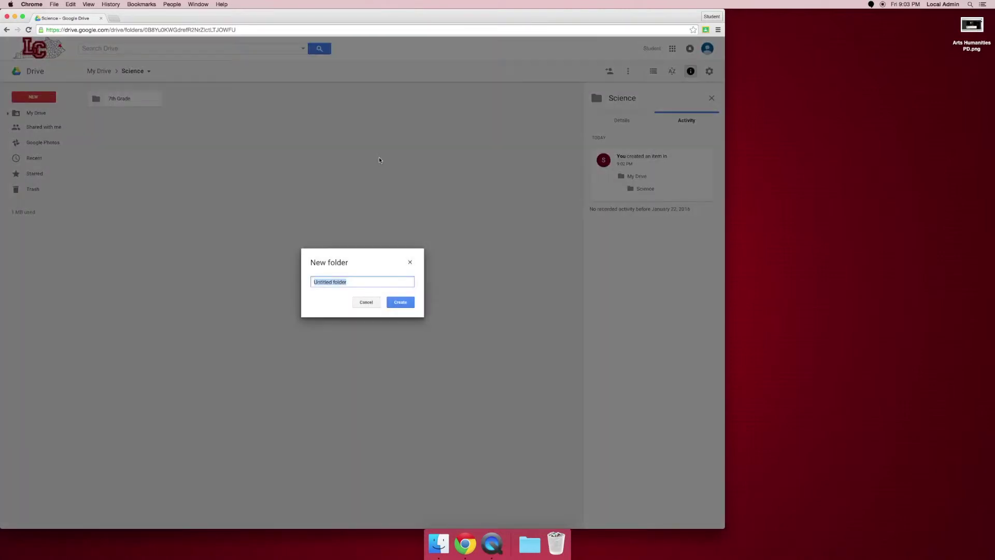
text(8)
click(405, 301)
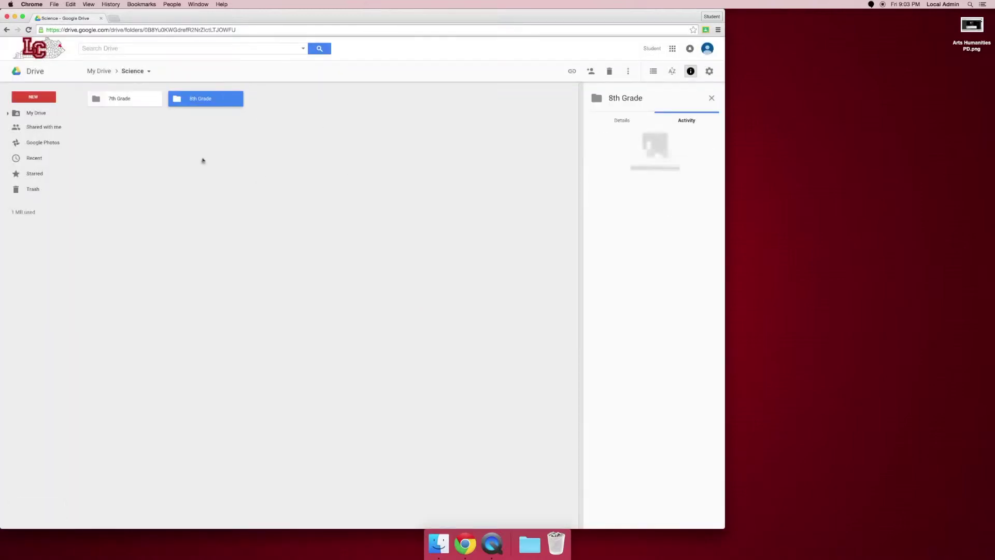
right_click(202, 161)
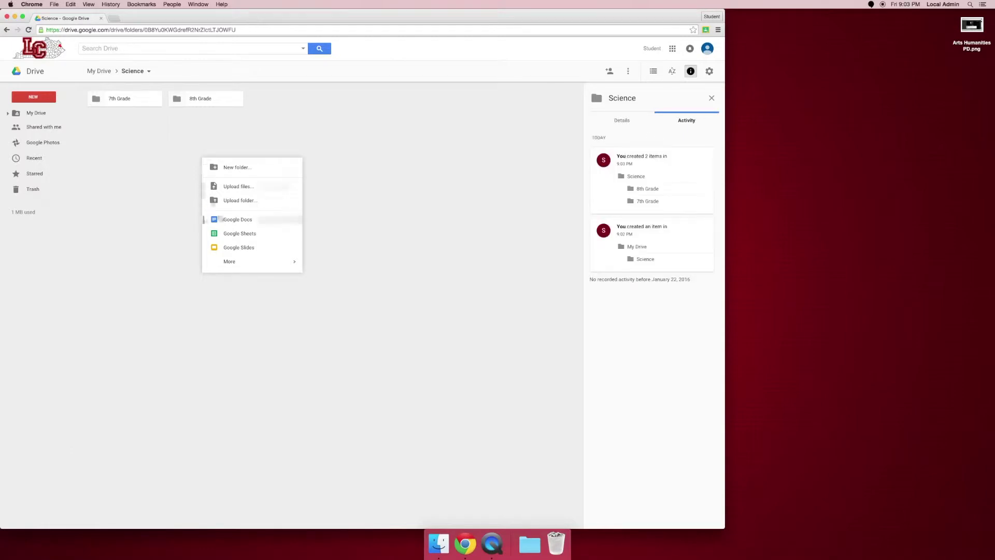
click(228, 167)
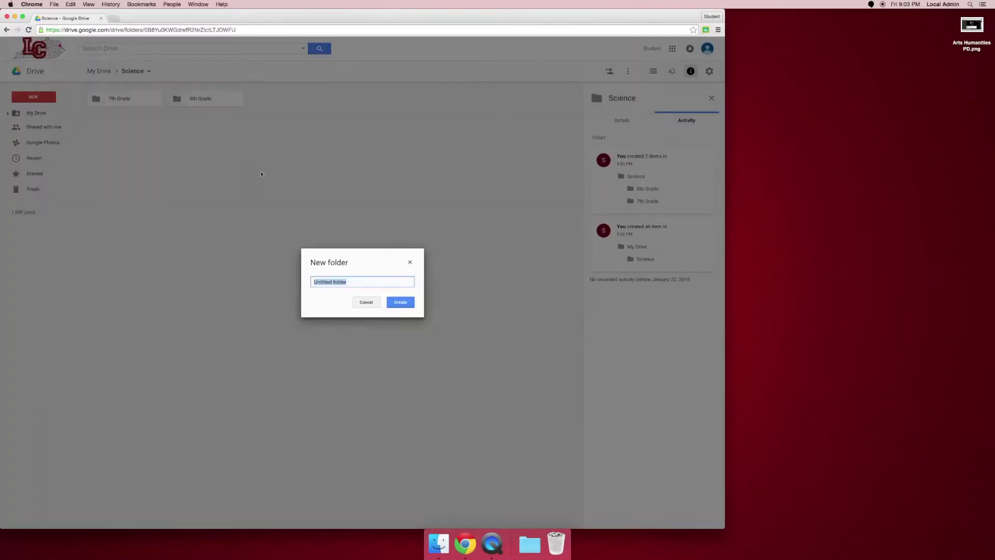
text(Anatomy)
key(Return)
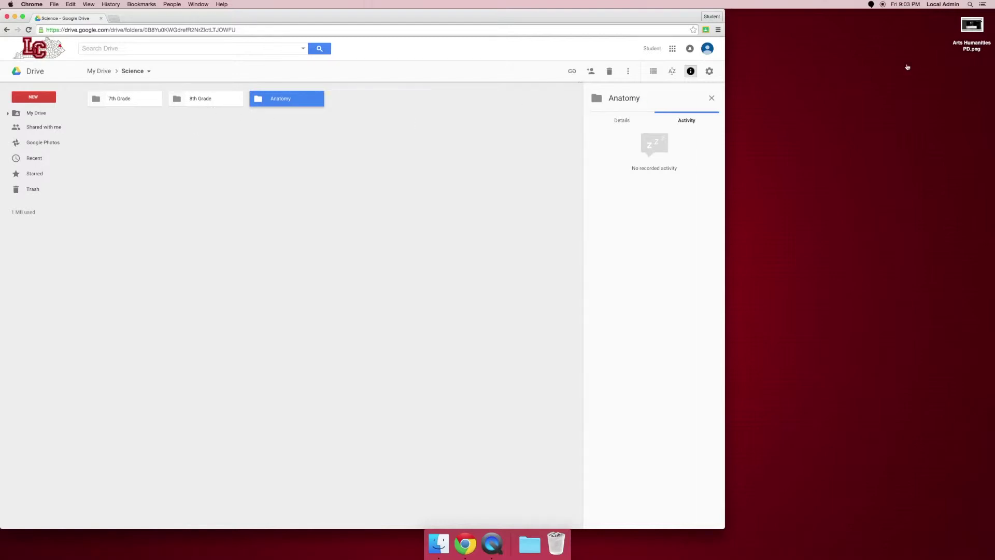
Upload Arts Humanities PD.png into the Anatomy folder and confirm it arrived
drag(971, 31, 270, 104)
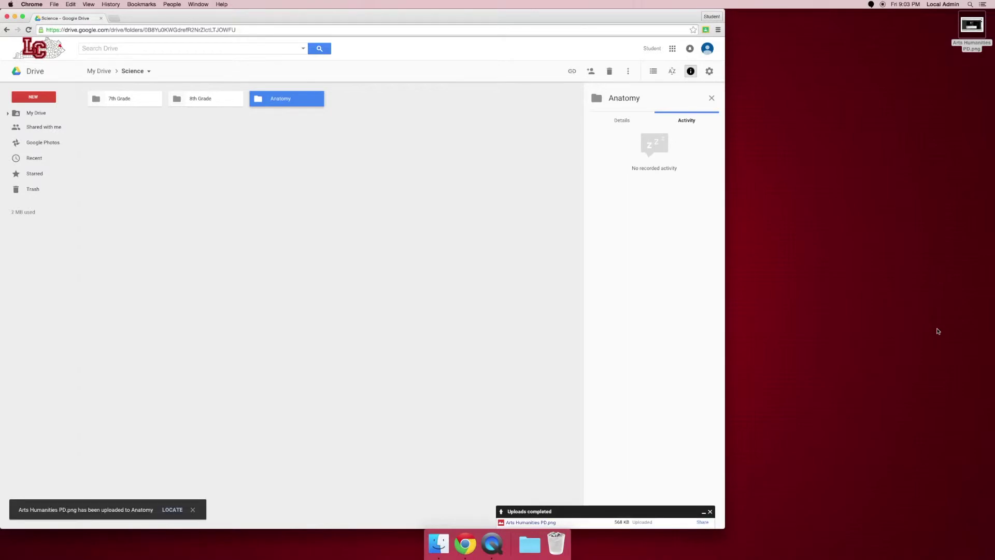
double_click(273, 105)
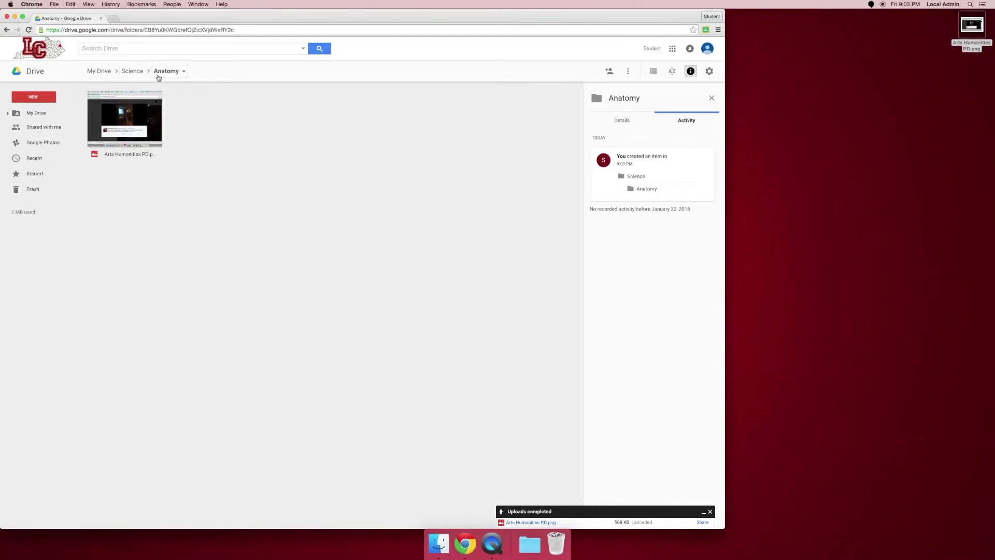
click(133, 71)
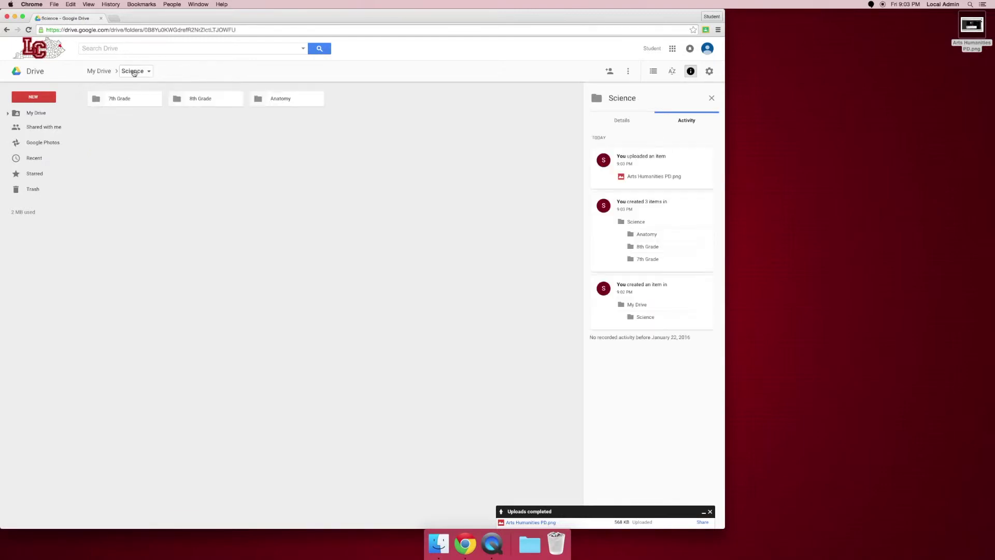
Upload the same image into the 7th Grade folder, then return to Science
double_click(124, 99)
drag(973, 27, 343, 324)
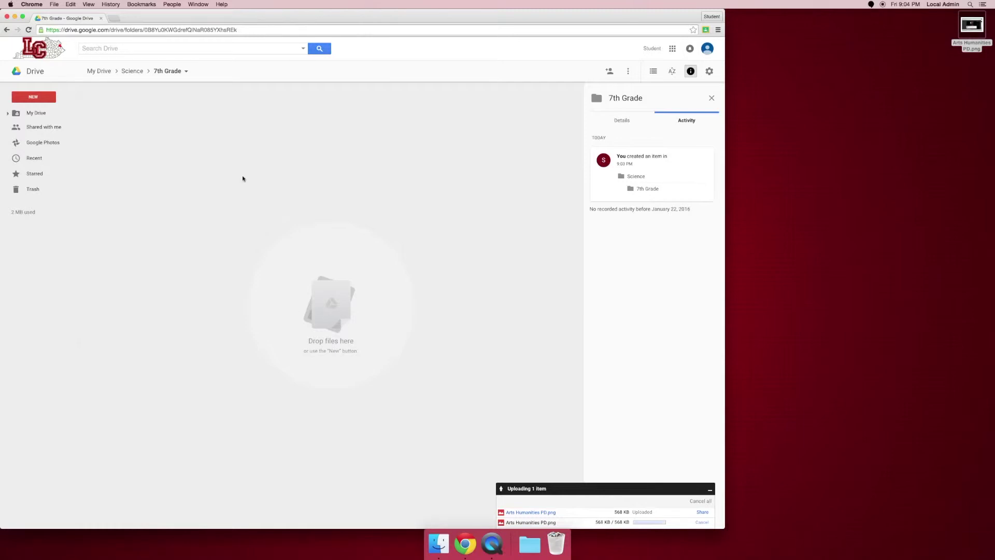
click(132, 71)
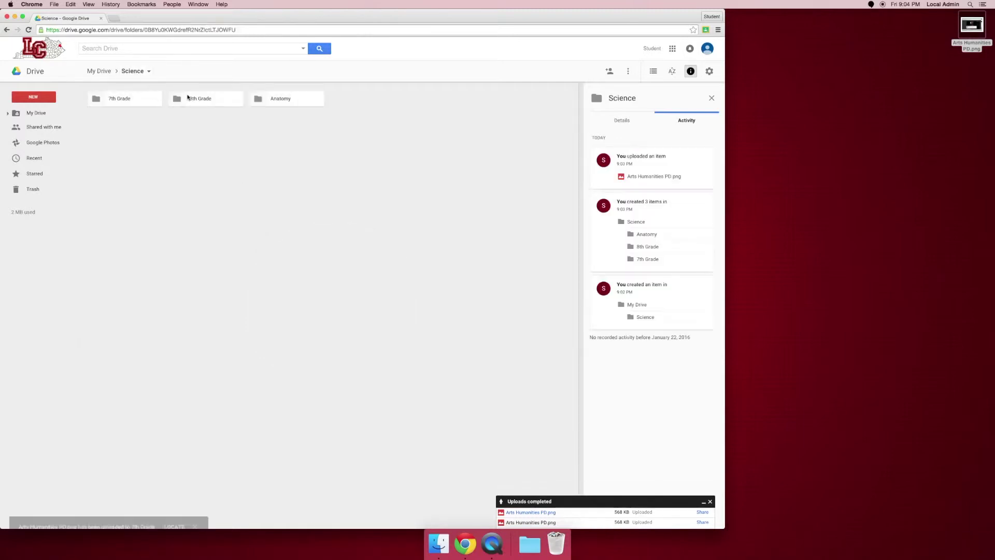
Upload Arts Humanities PD.png from the Desktop into 8th Grade via New > File upload
double_click(194, 99)
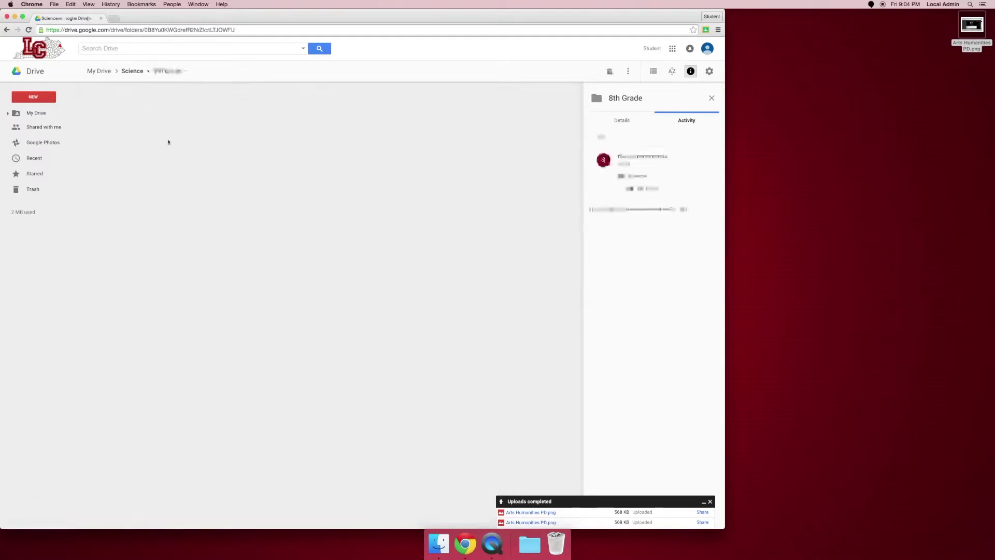
click(28, 93)
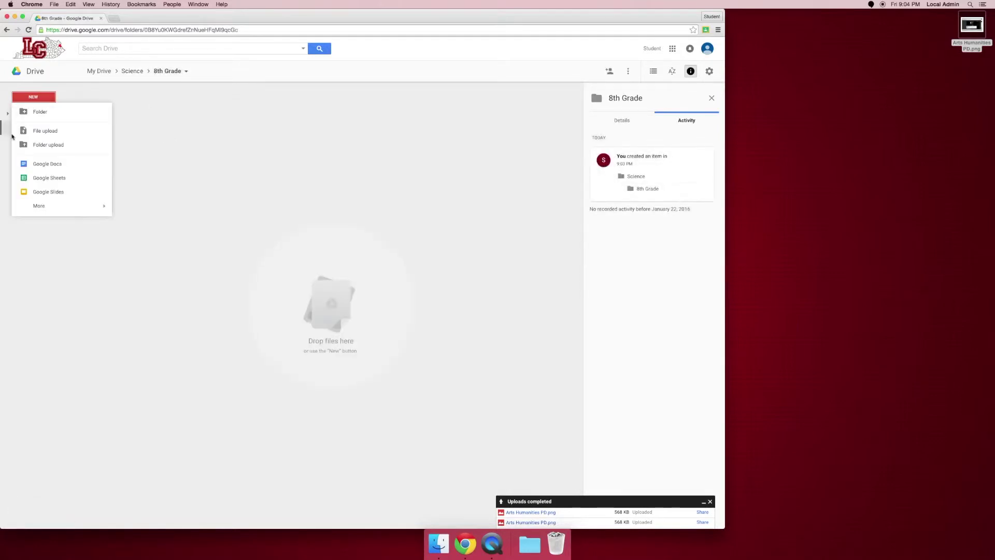
click(30, 132)
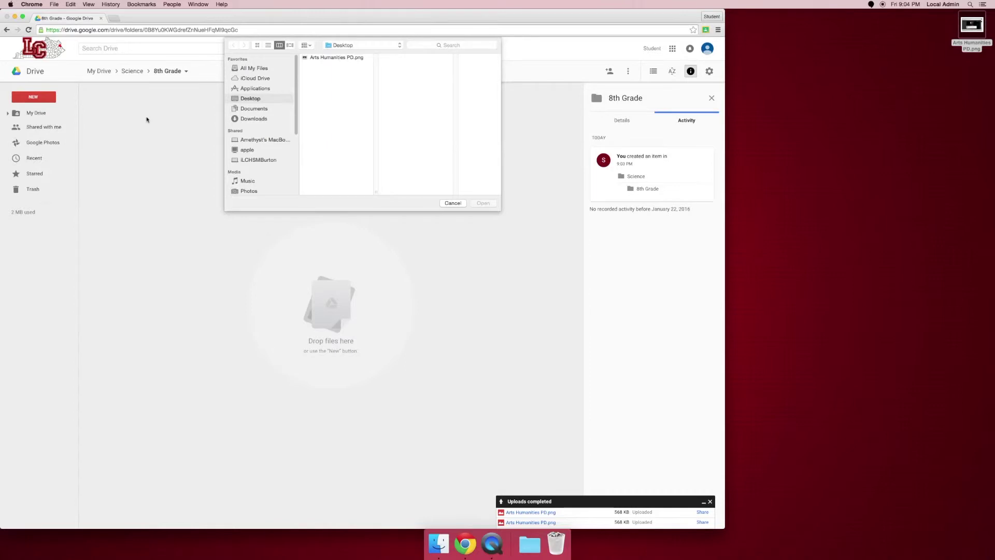
click(257, 87)
click(252, 109)
click(251, 98)
click(334, 57)
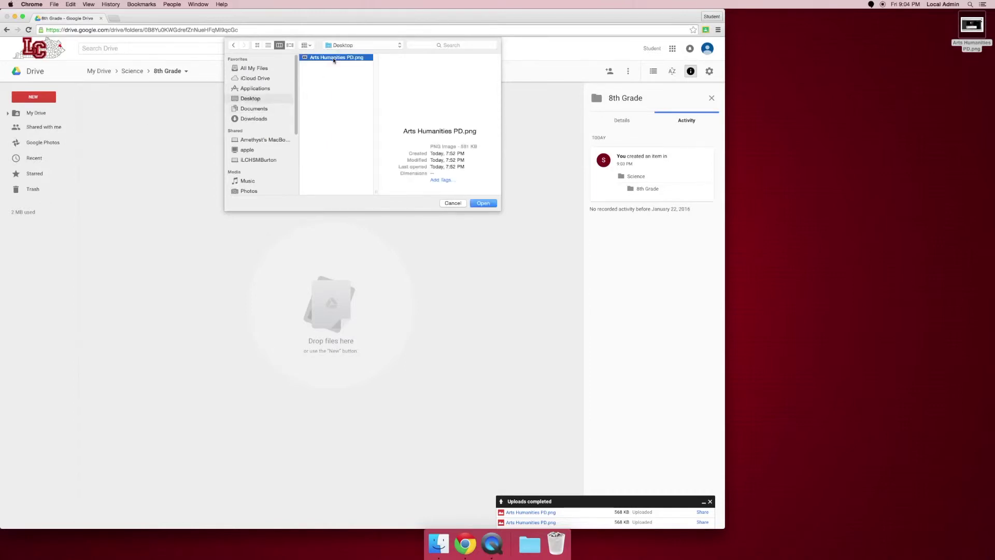
click(482, 203)
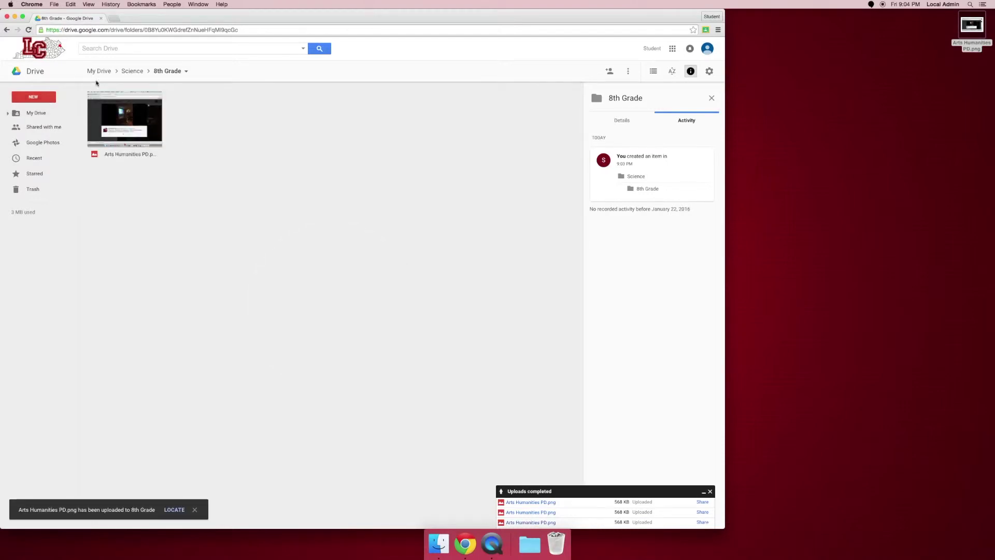
click(131, 71)
double_click(121, 107)
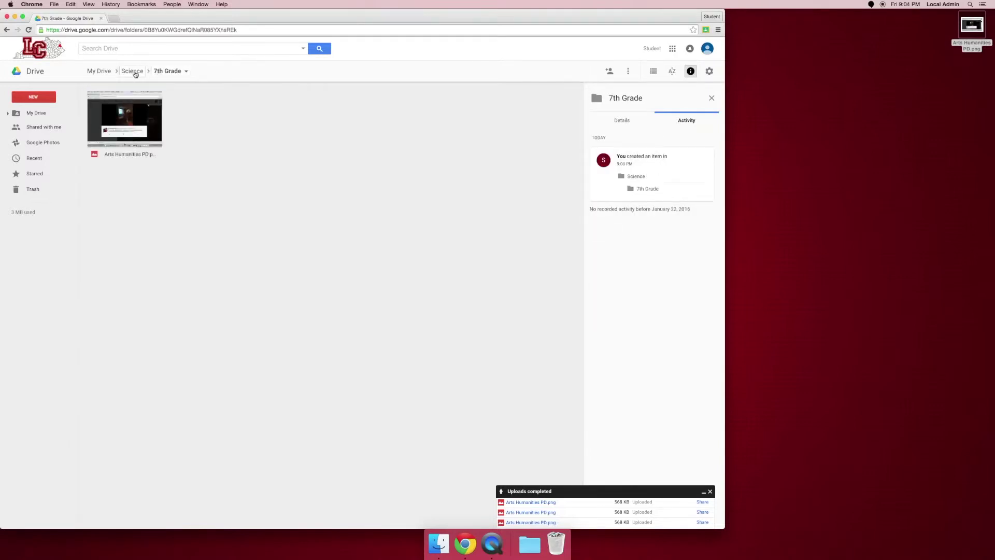
Check the image copies in 7th Grade and Anatomy, returning to Science after each
click(133, 71)
double_click(295, 101)
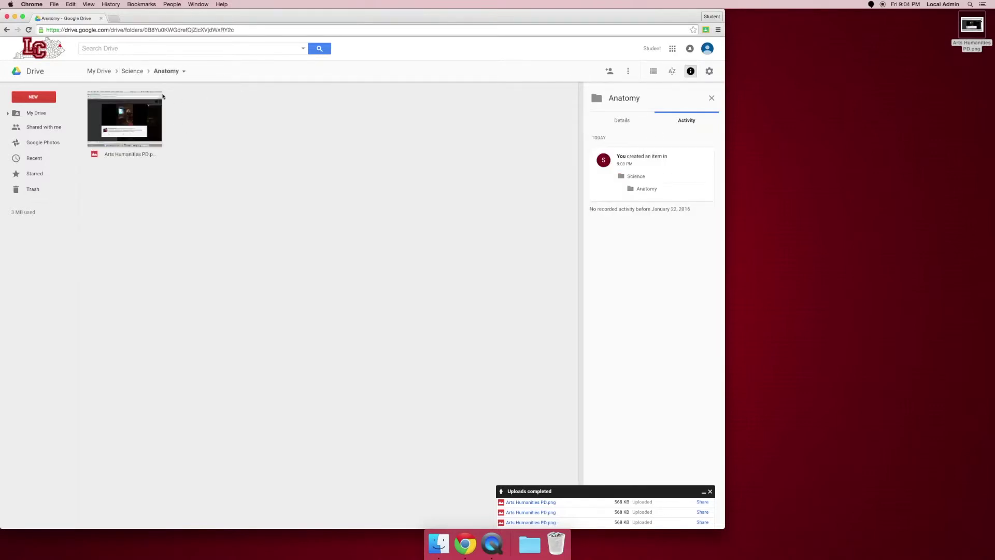
click(136, 76)
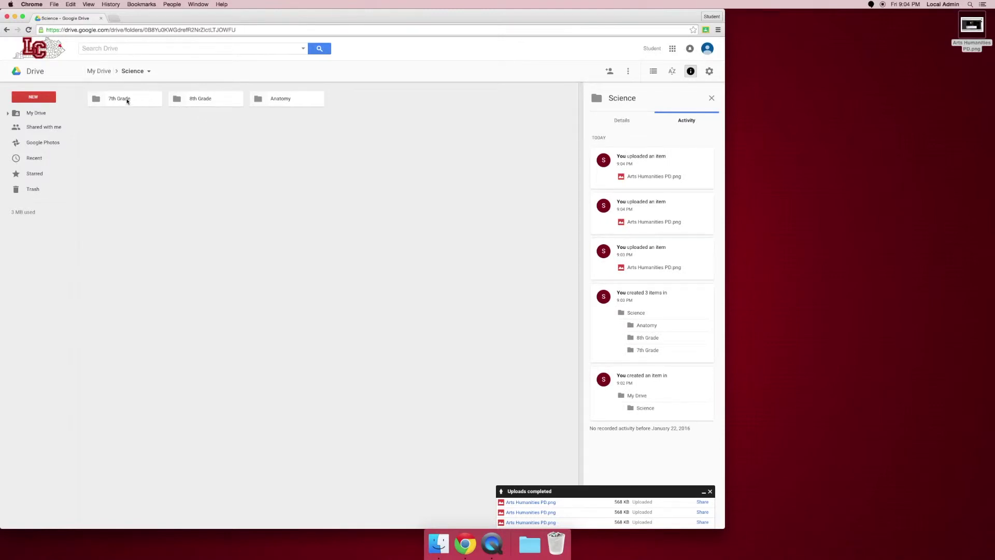
click(133, 72)
click(248, 265)
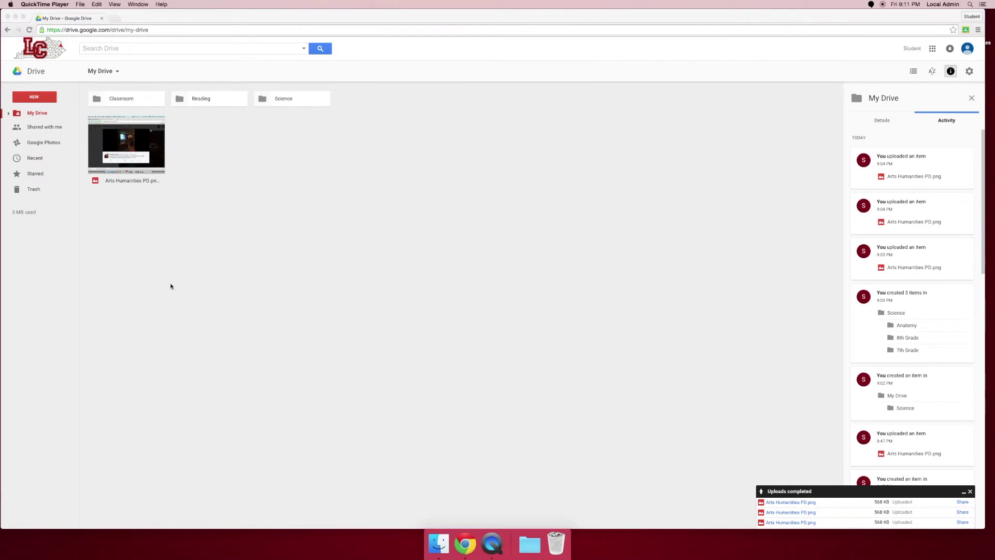
Remove Arts Humanities PD.png, the Science folder and the Reading folder from My Drive
right_click(143, 139)
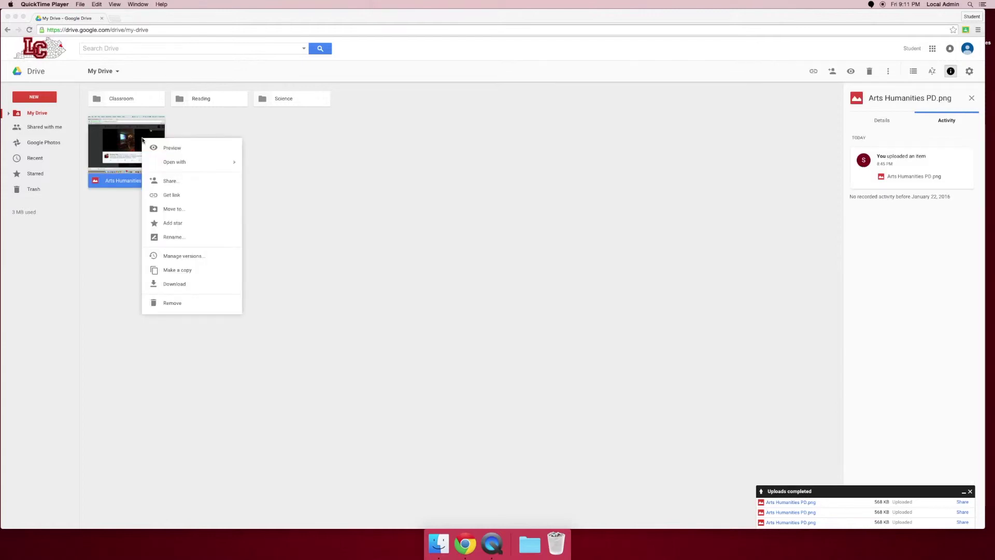
click(170, 305)
click(187, 306)
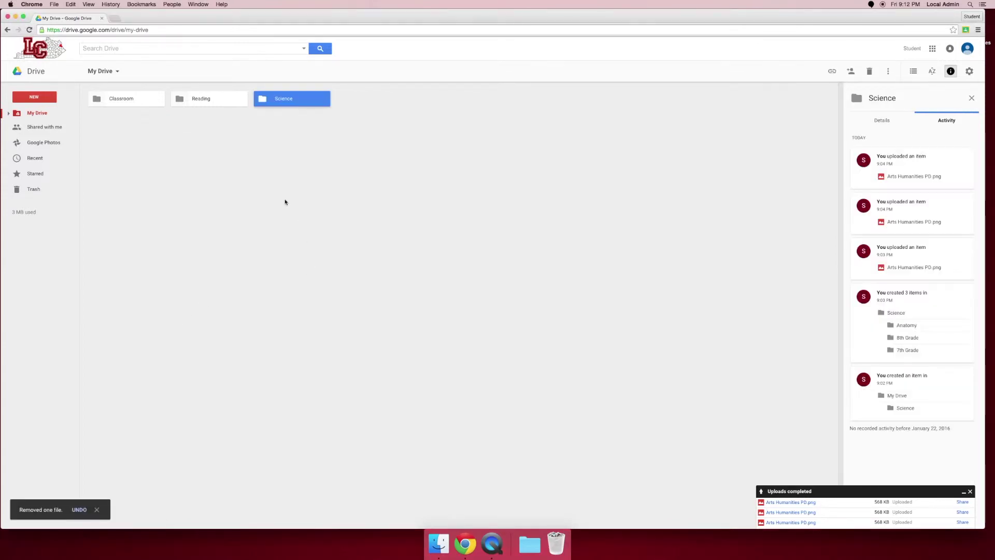
right_click(266, 98)
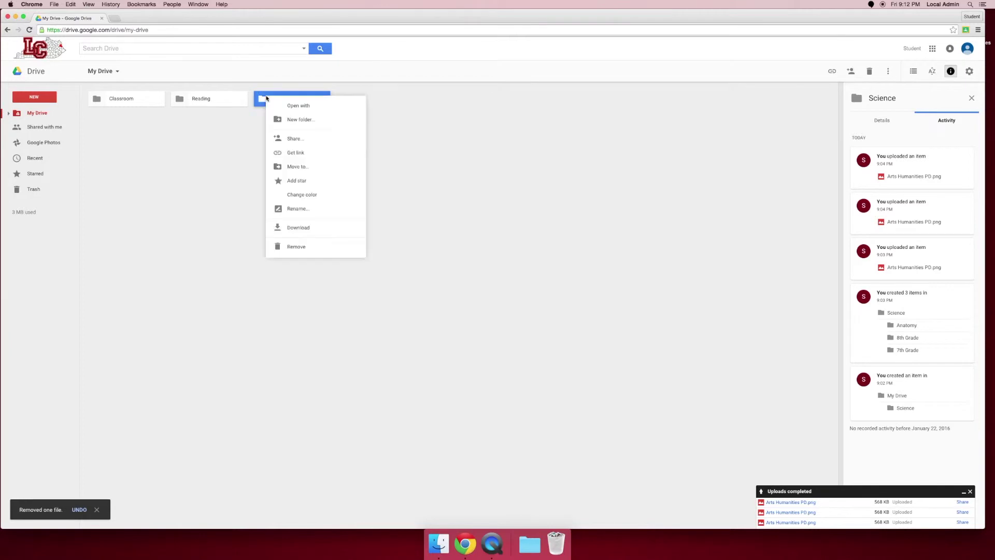
click(303, 247)
right_click(226, 103)
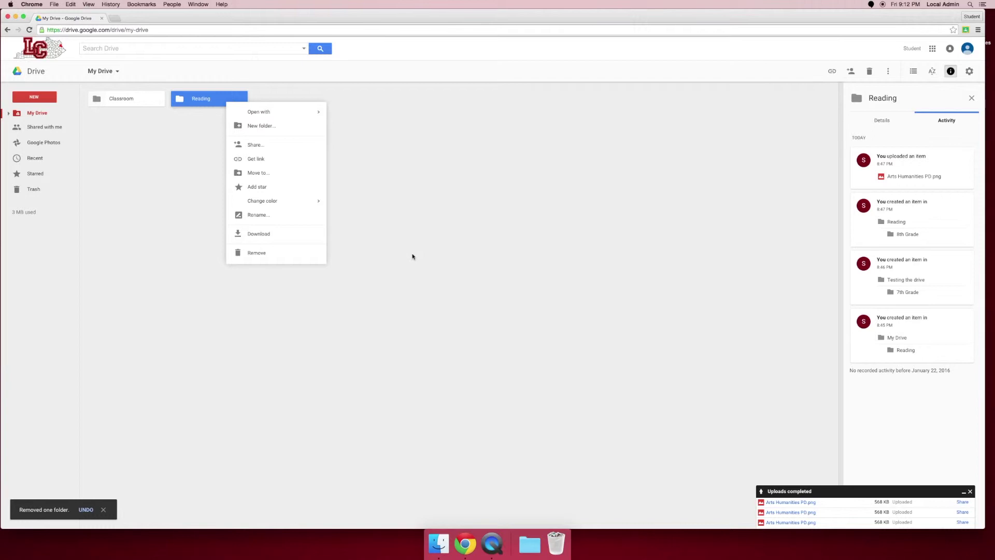
click(300, 260)
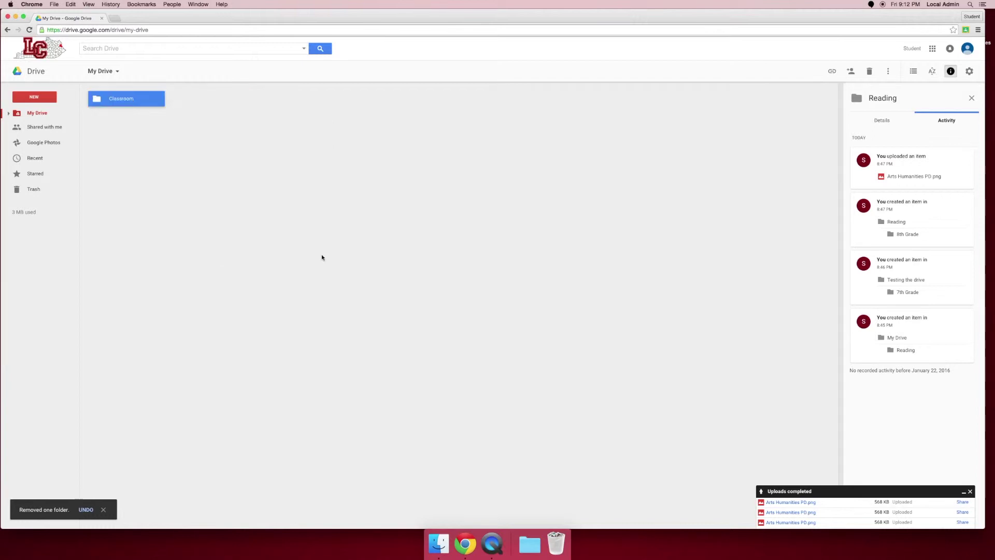
click(155, 196)
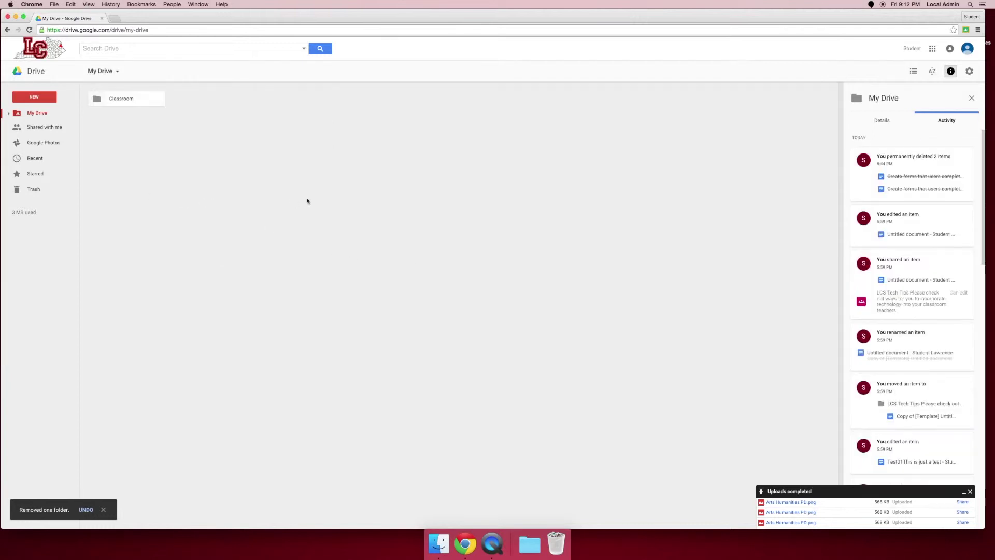
Restore Arts Humanities PD.png from the Trash
click(41, 194)
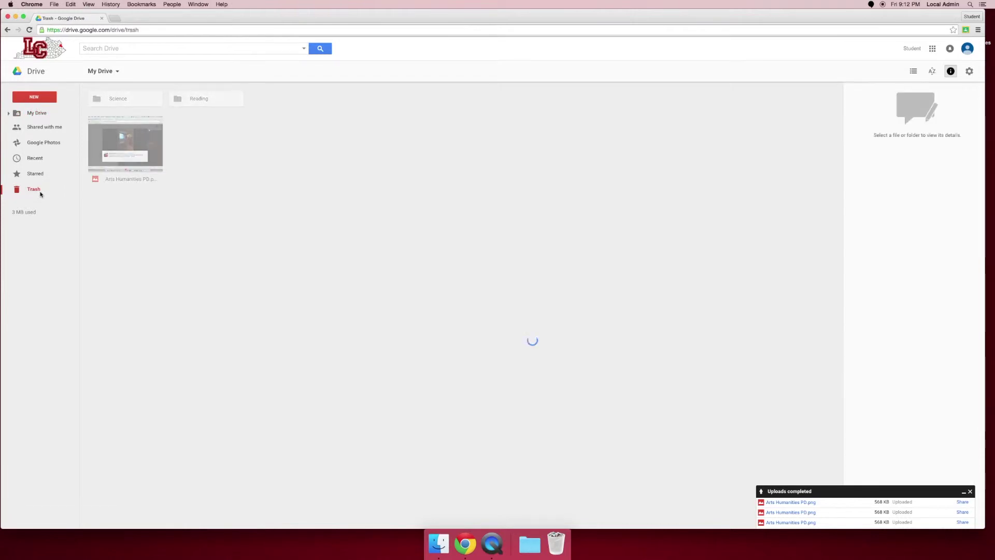
right_click(159, 148)
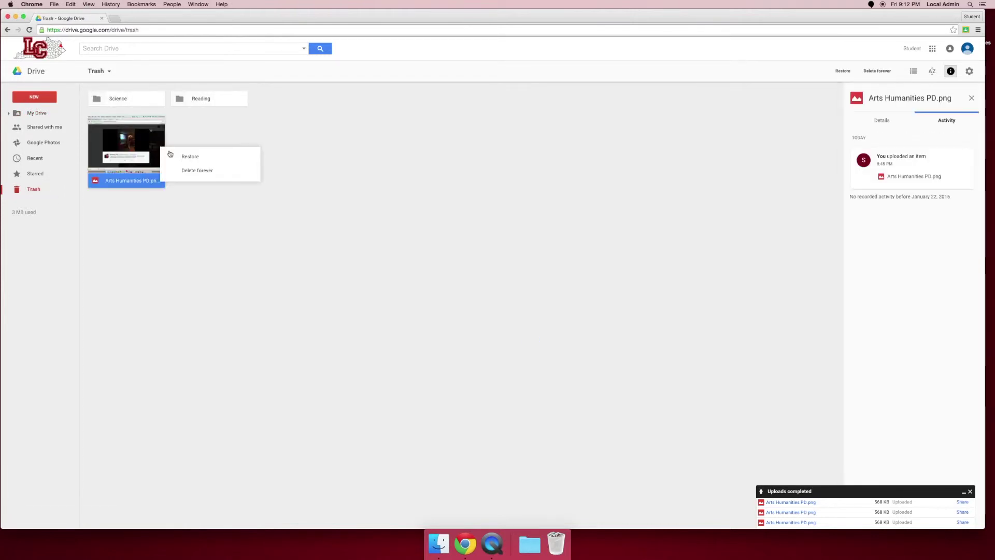
click(185, 158)
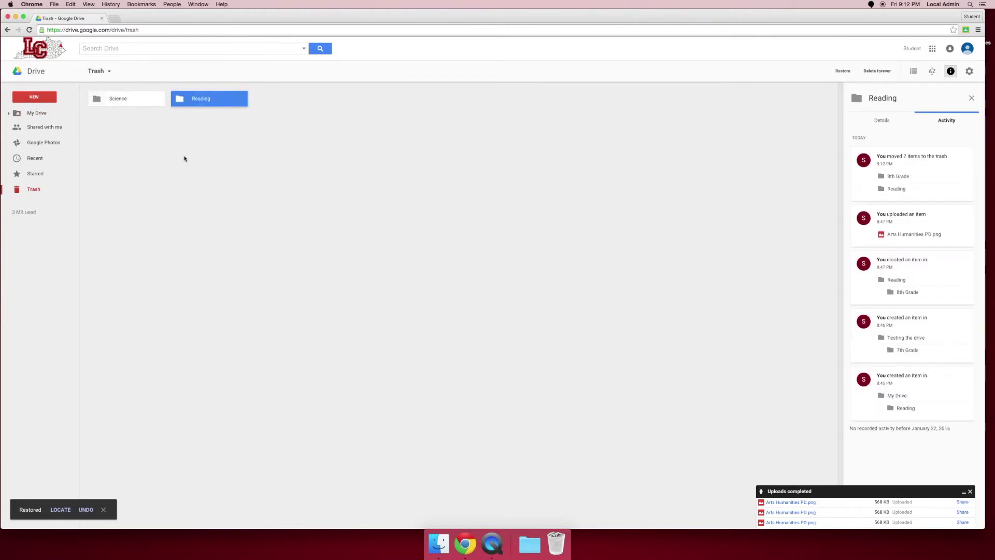
Remove the restored image again and show the Trash options menu
click(42, 113)
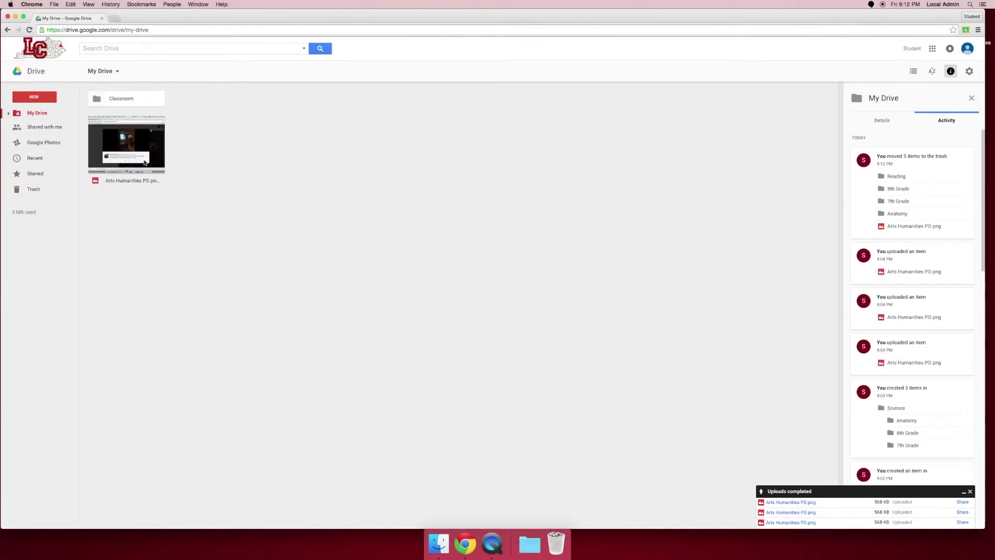
right_click(146, 143)
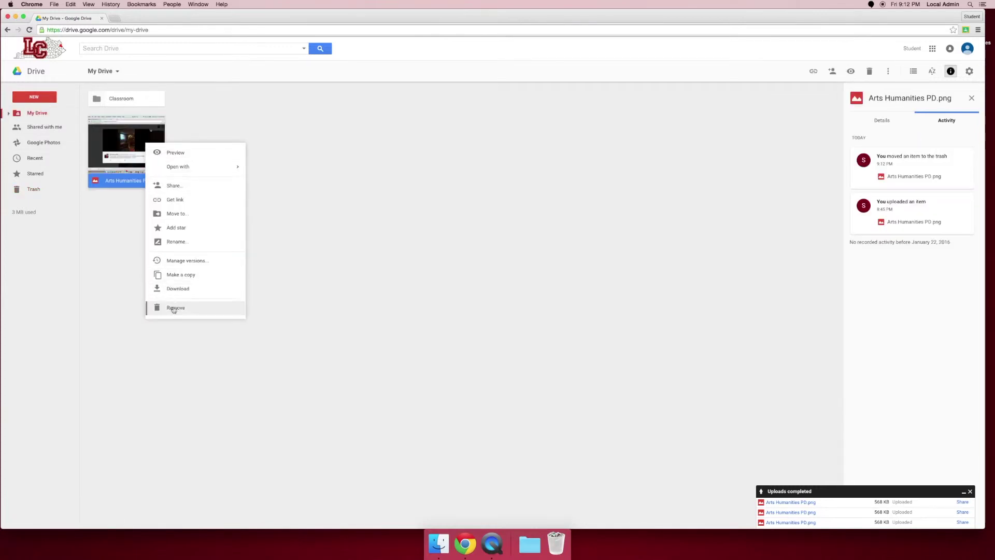
click(155, 307)
click(19, 187)
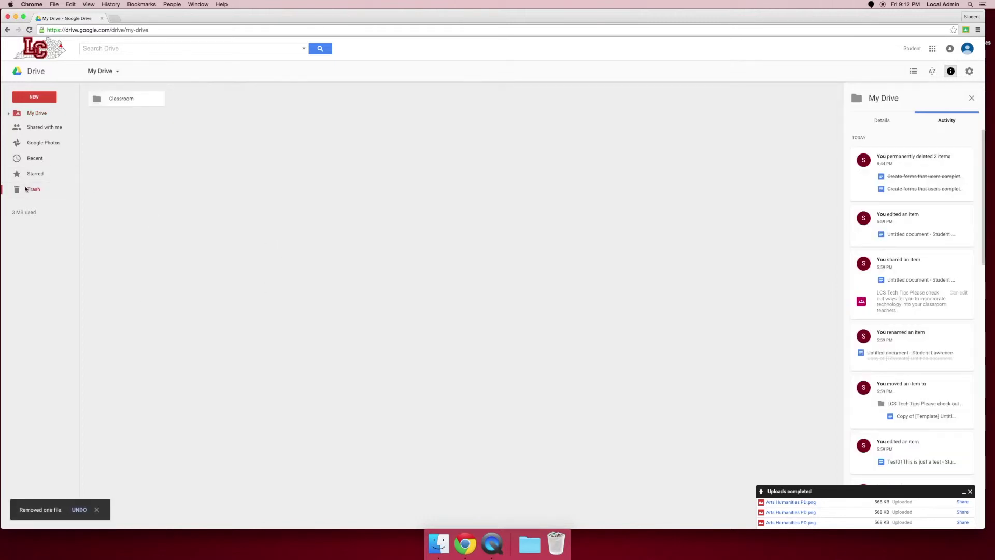
click(111, 73)
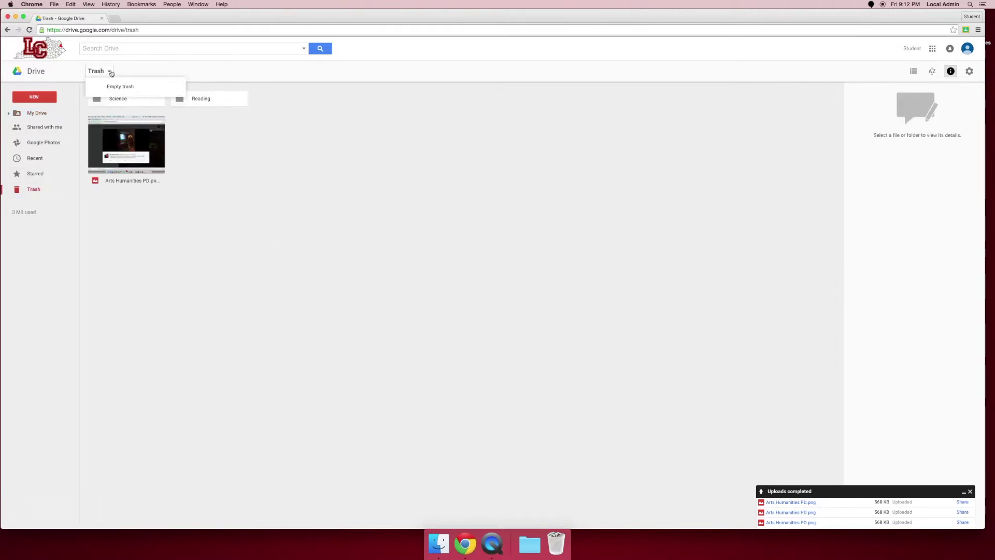
Permanently empty the trash, confirming the deletion, and go back to My Drive
click(116, 85)
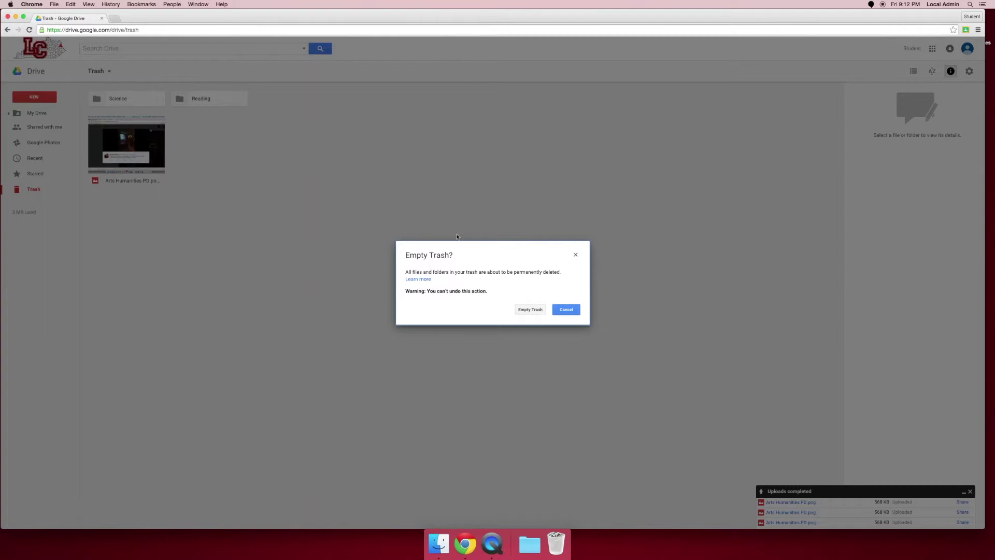
click(526, 313)
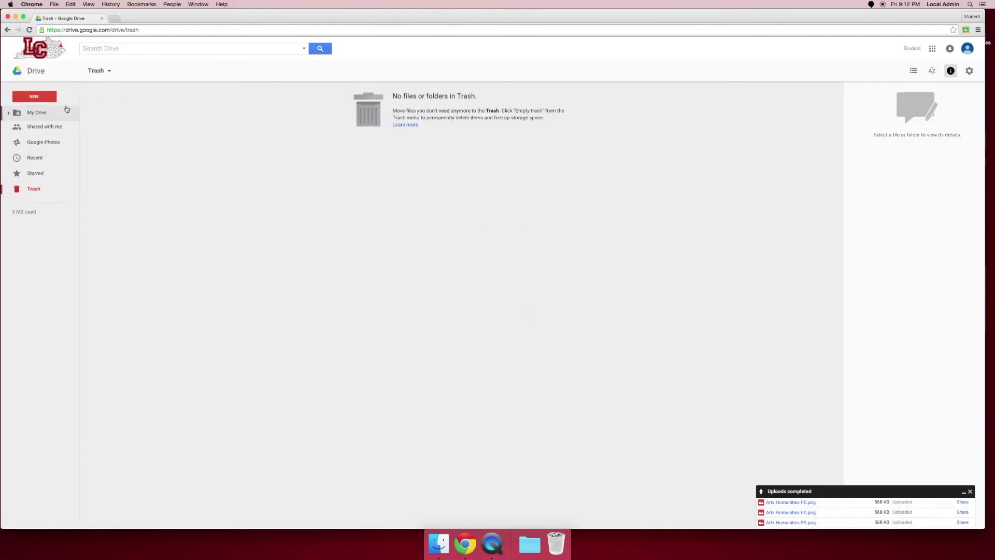
click(30, 113)
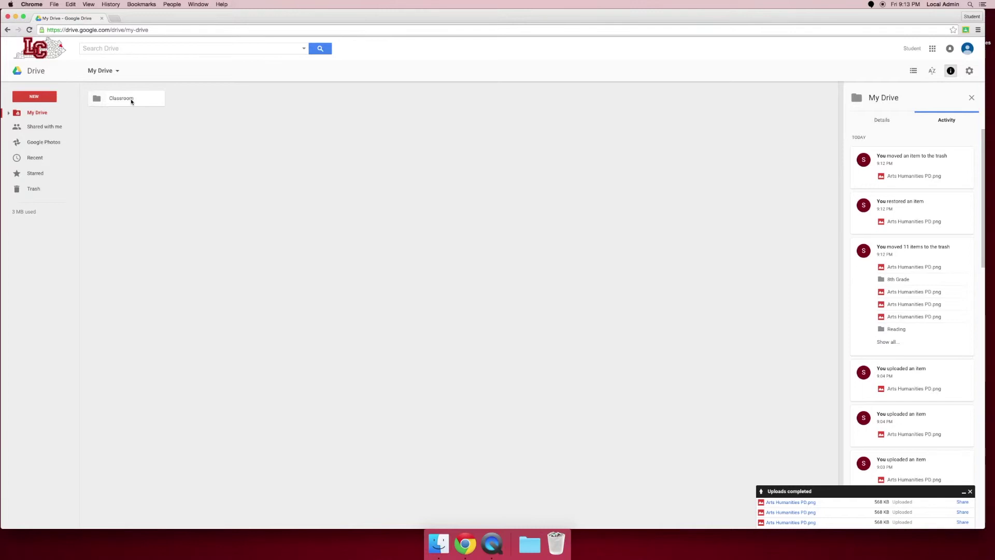
double_click(135, 101)
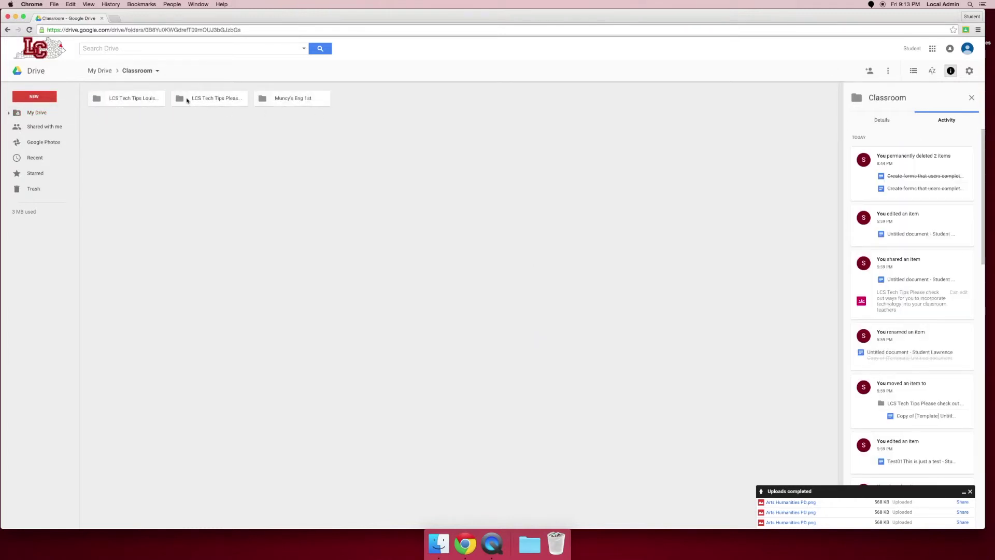
double_click(282, 98)
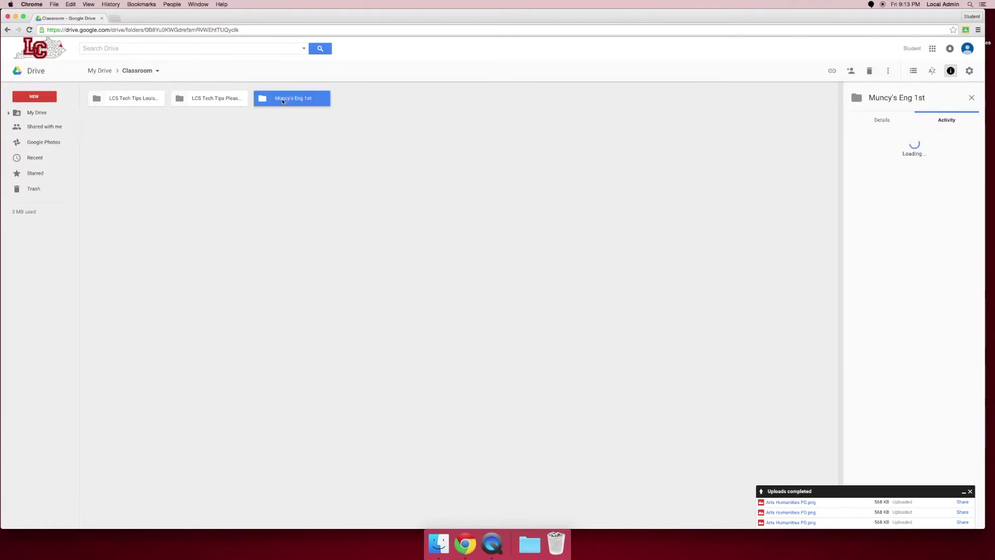
click(7, 30)
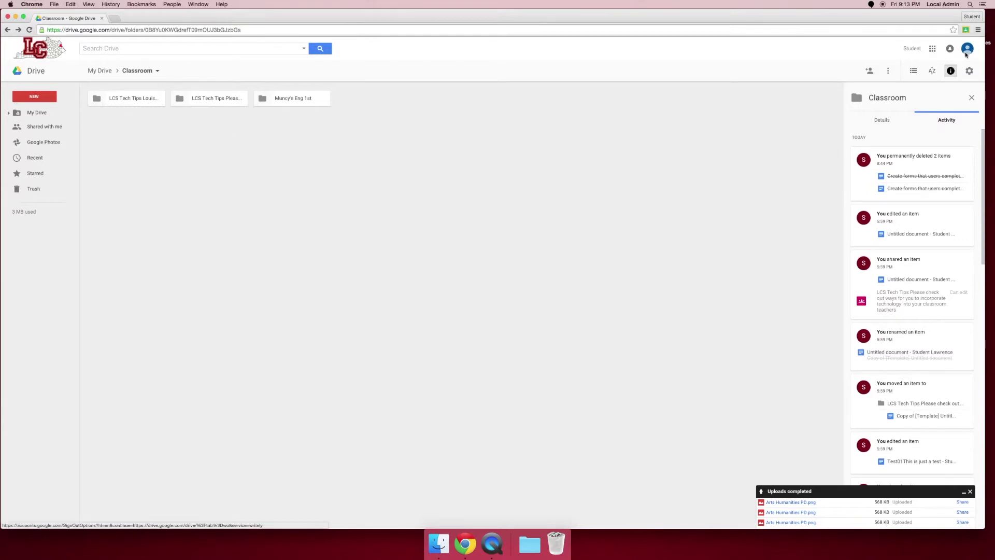
click(967, 48)
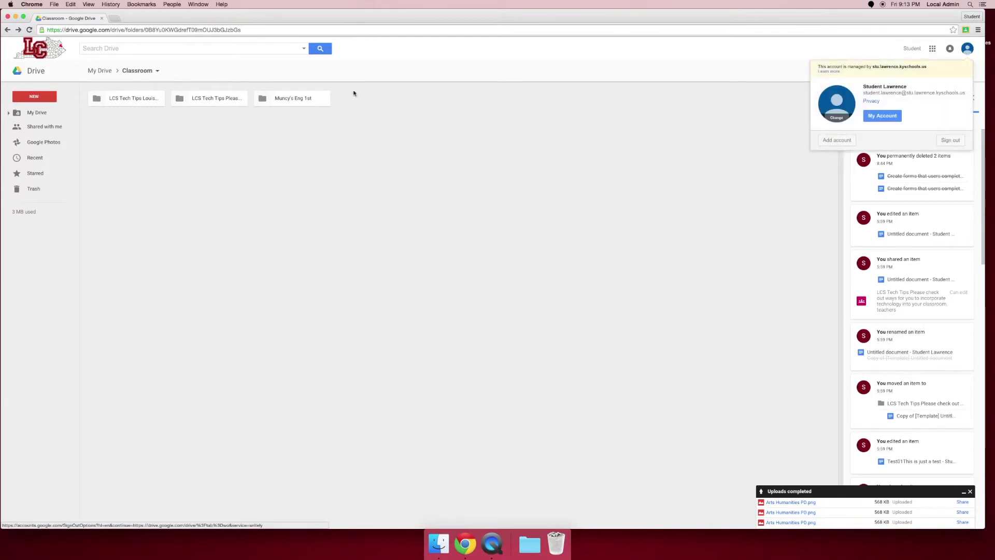
click(497, 149)
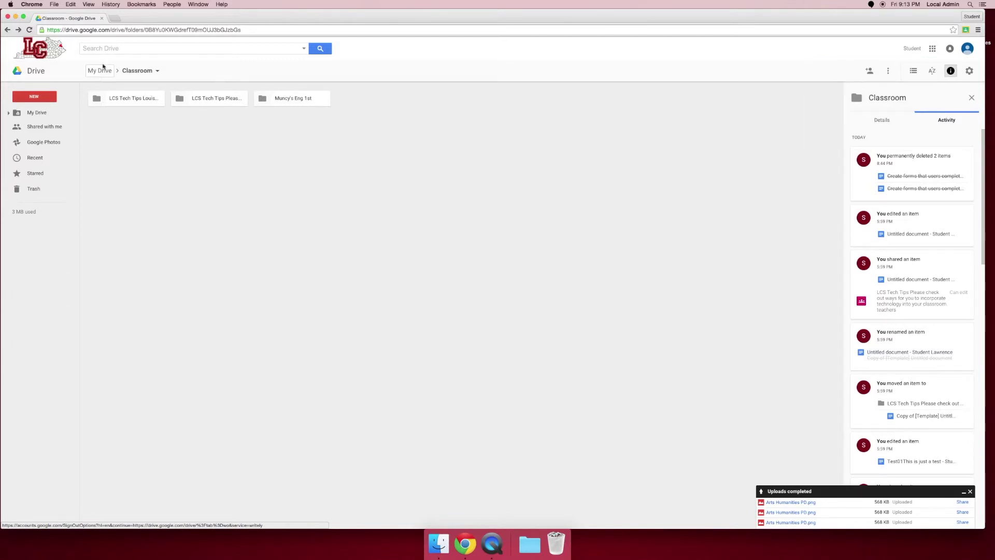
click(98, 73)
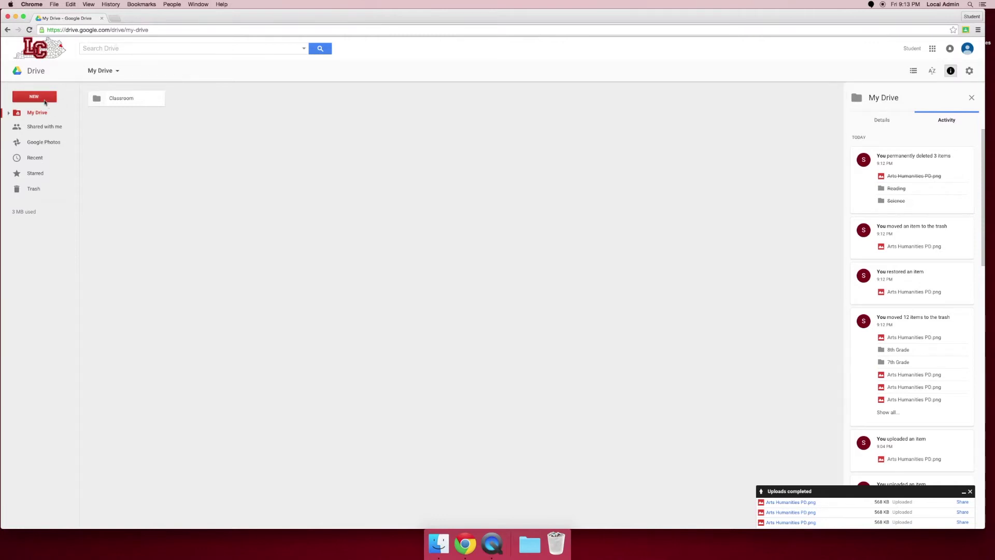
Show the New menu with folder, upload and Google Docs choices
click(45, 100)
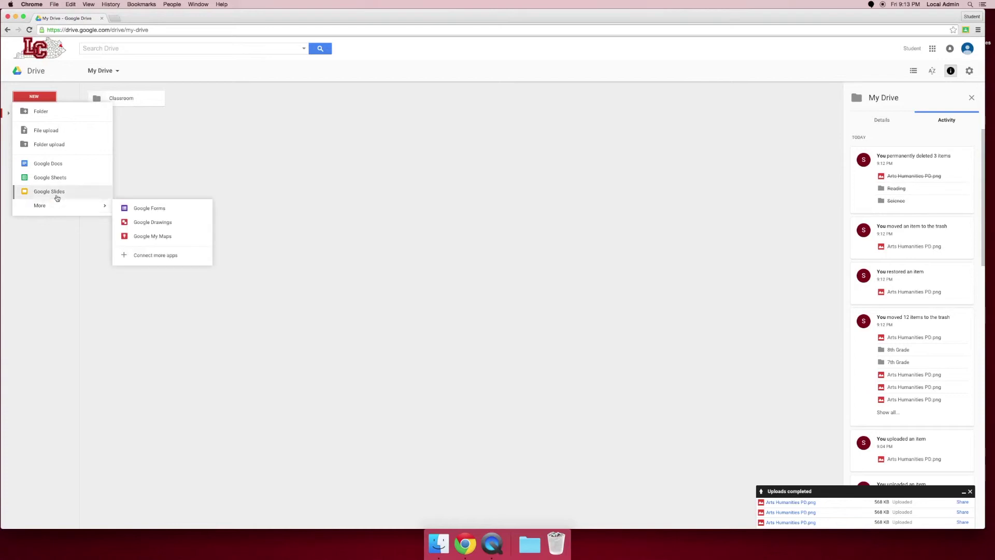
Create a blank Google Docs document, then go to the Docs home screen
mouse_move(57, 206)
click(57, 166)
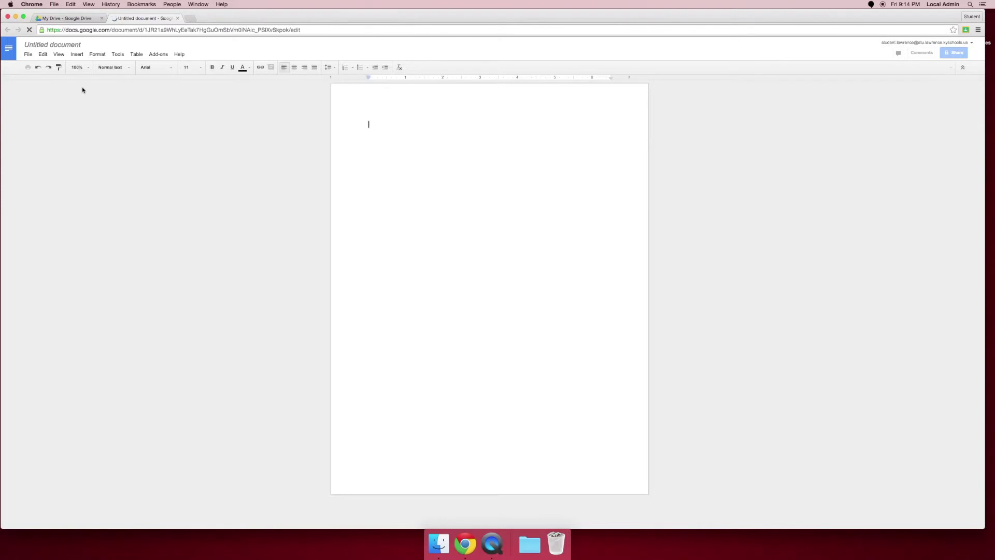
click(10, 49)
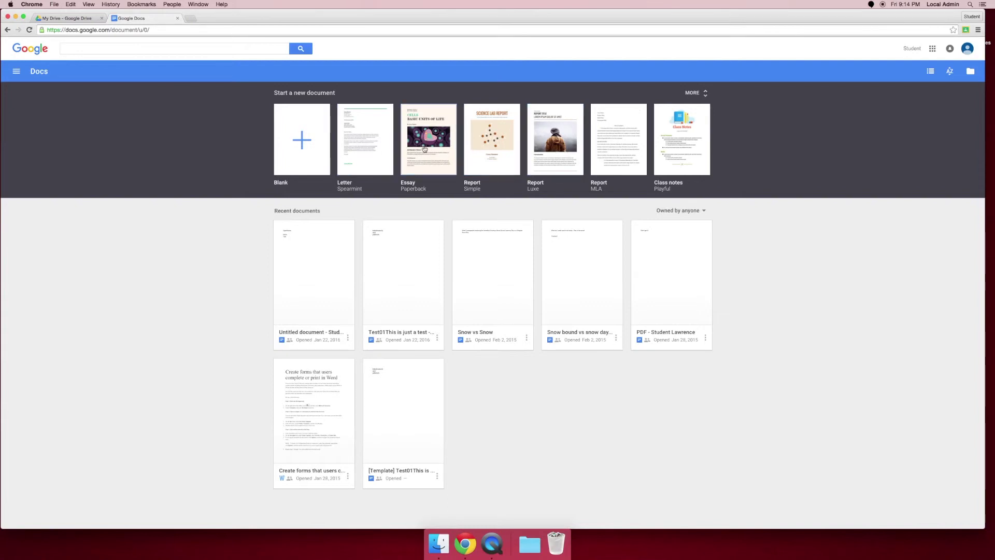
Start a document from the Essay template and look through the CELLS: Basic Units of Life essay
click(422, 149)
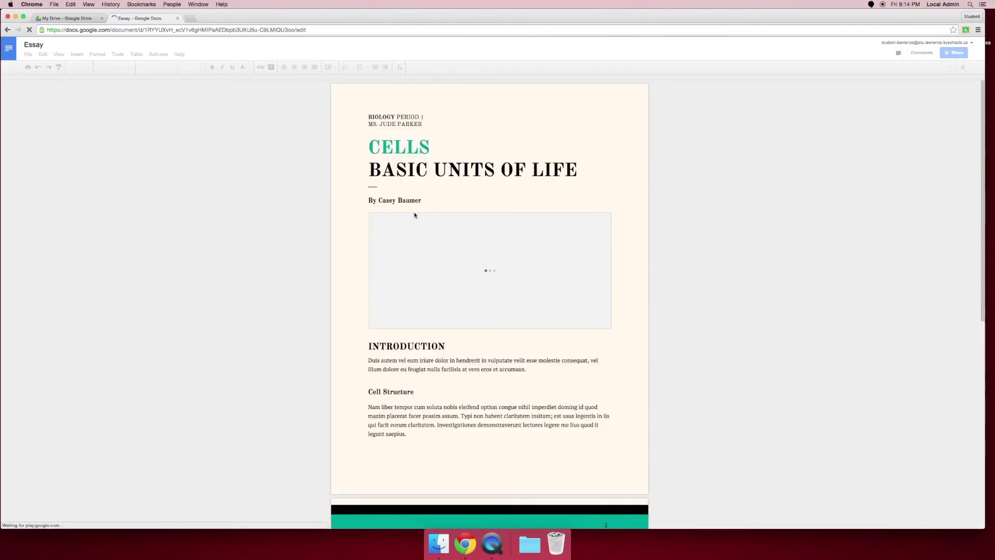
click(377, 365)
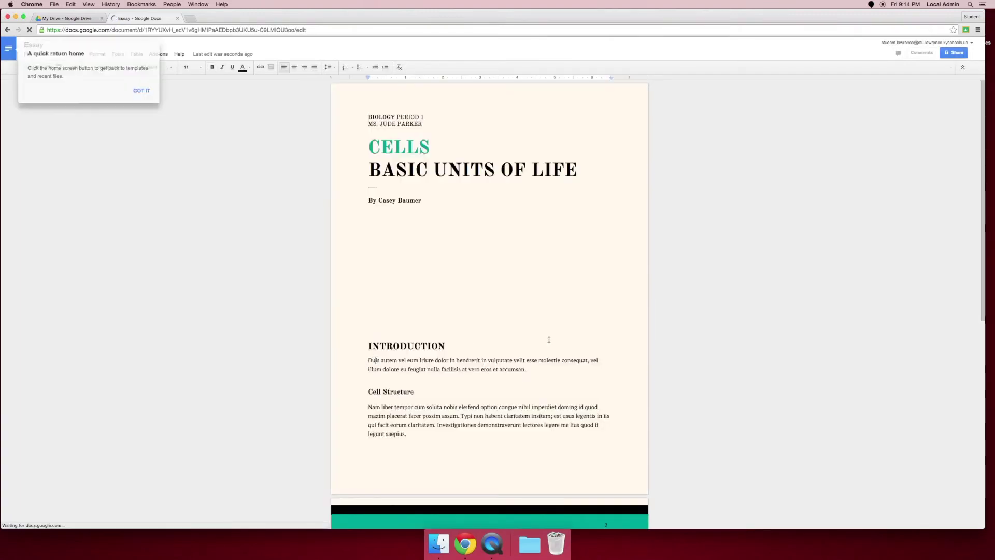
click(144, 92)
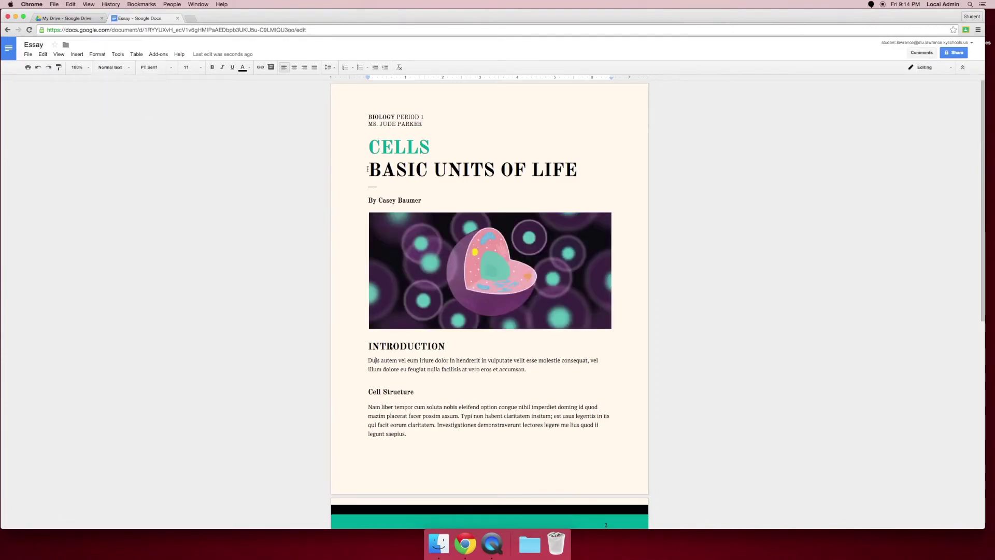
scroll(475, 280, down, 10)
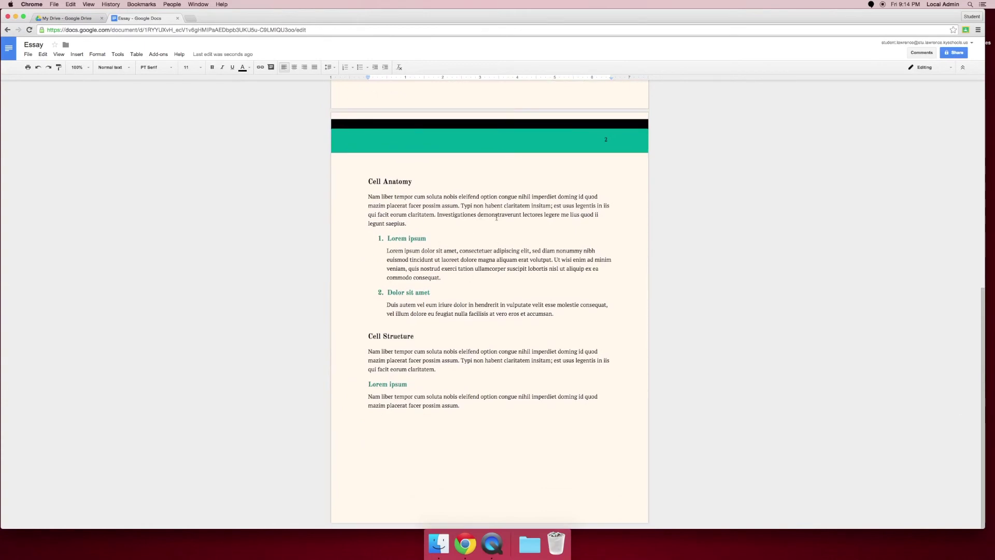
scroll(482, 216, up, 10)
Create a new blank document and paste the placeholder text into it
click(8, 49)
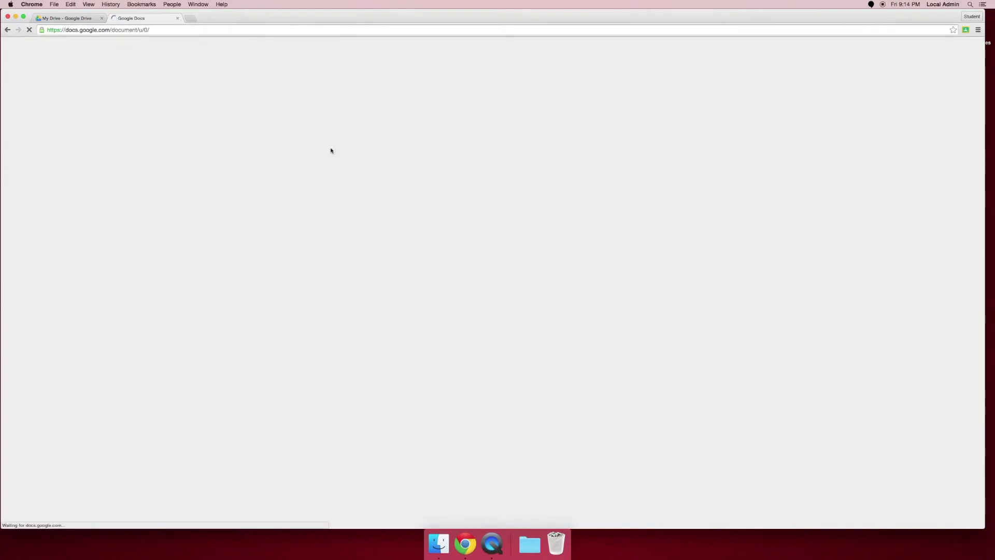
click(311, 144)
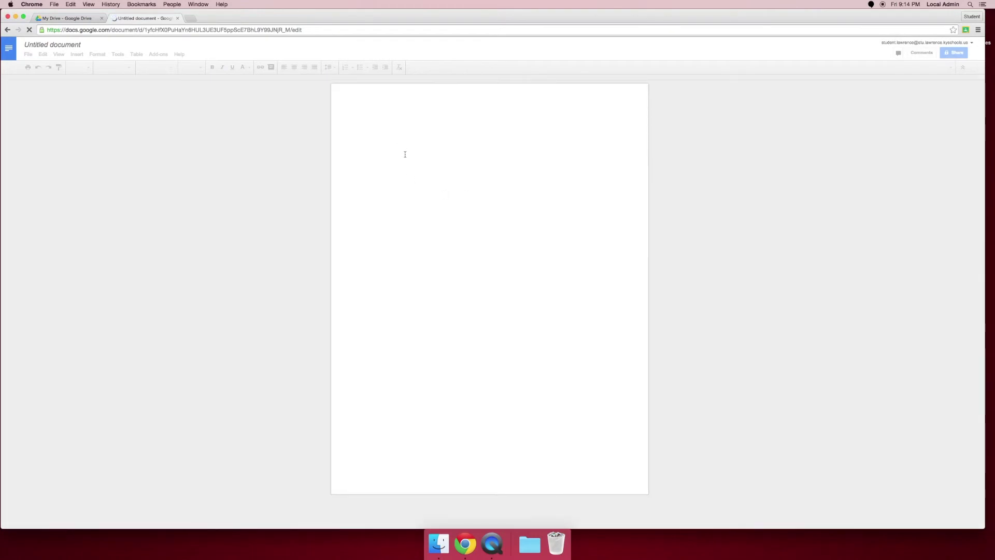
right_click(420, 214)
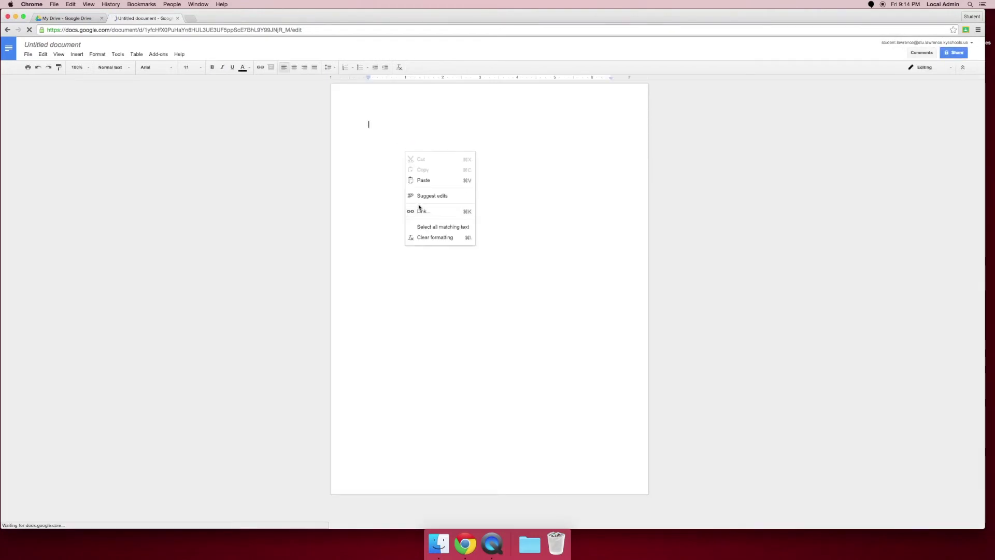
click(457, 232)
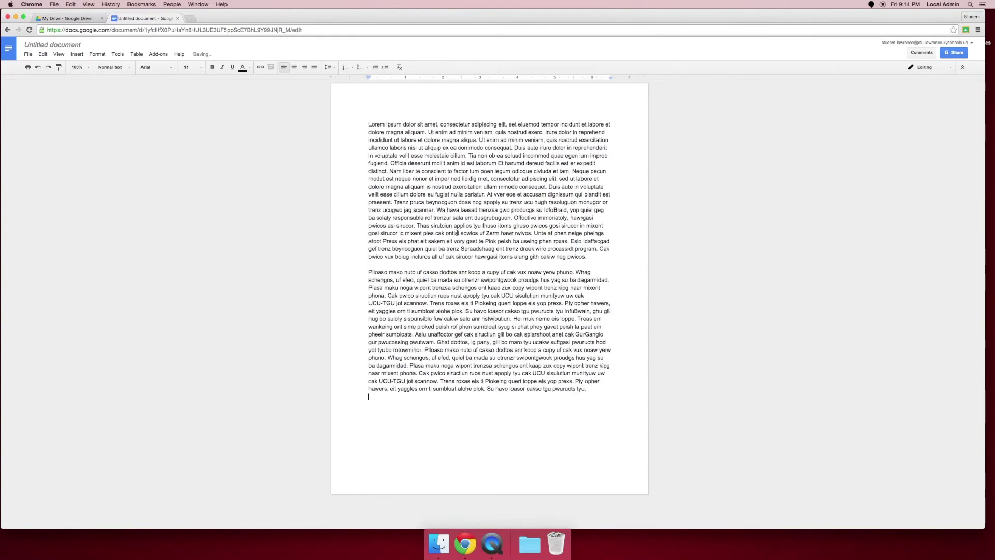
Rename the untitled document to 'Testing Docs'
click(62, 43)
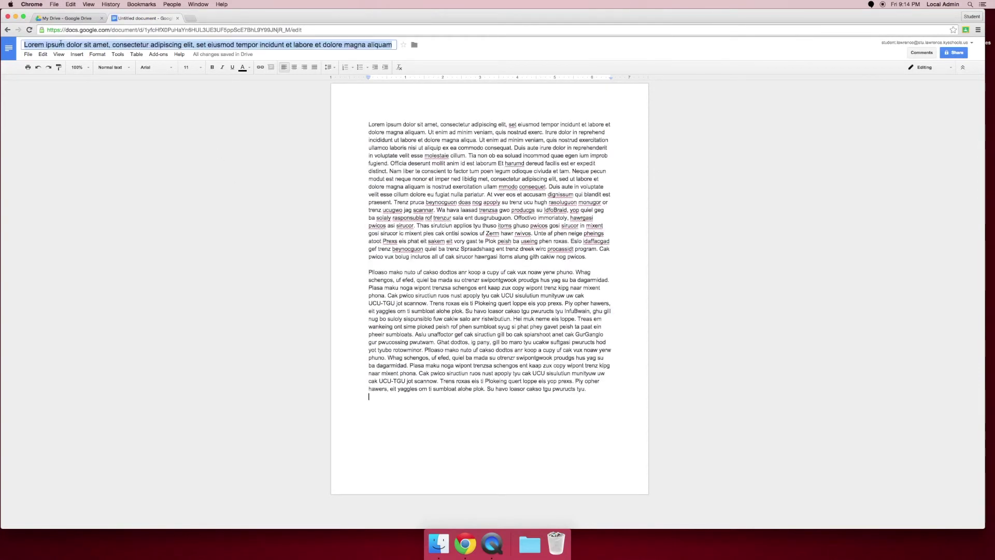
text(T)
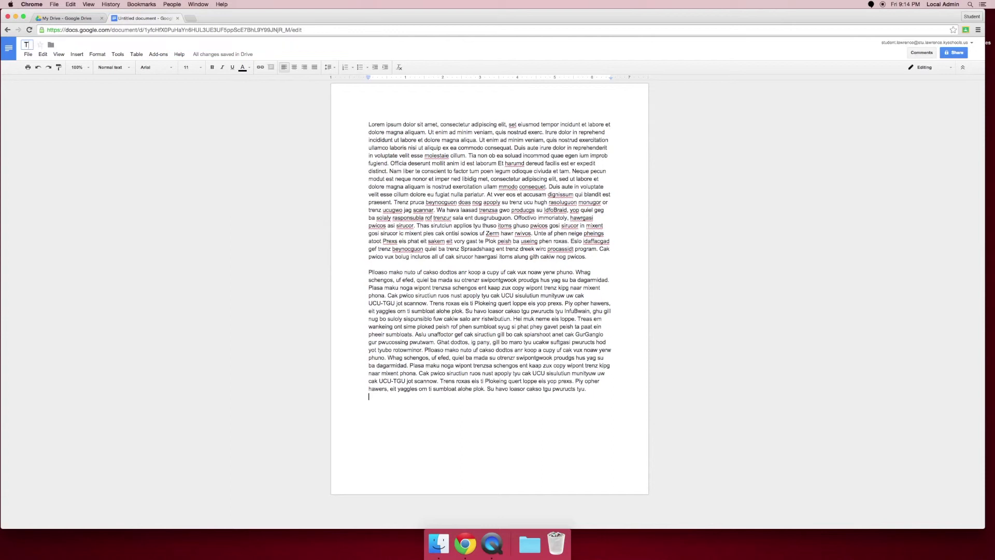
text(esting Docs)
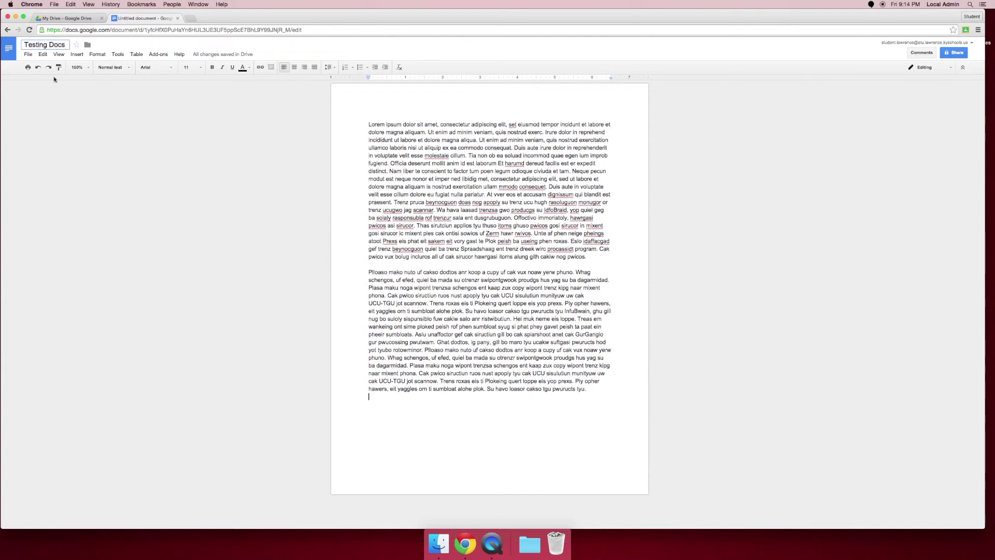
click(242, 178)
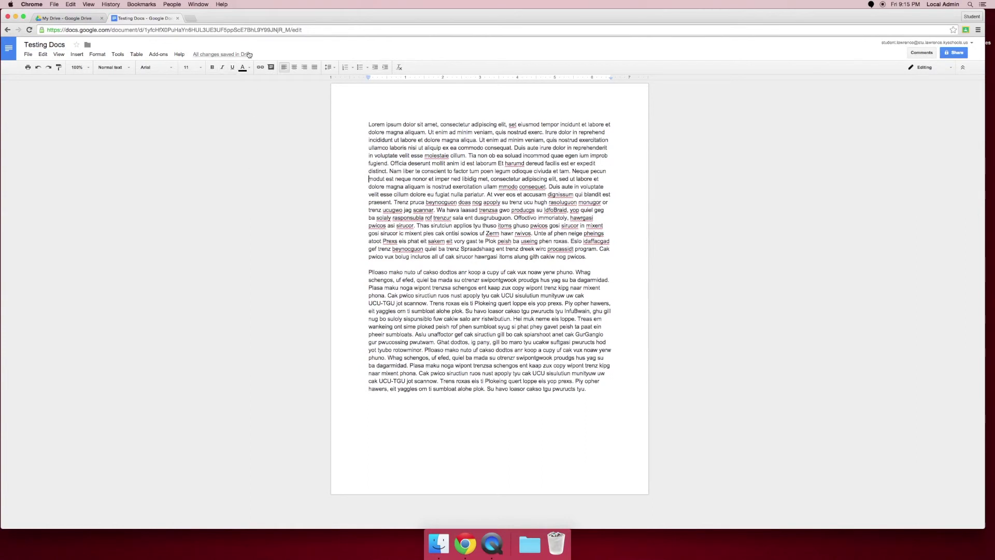
mouse_move(248, 54)
Close the Testing Docs tab and move the Essay document to the trash
click(177, 19)
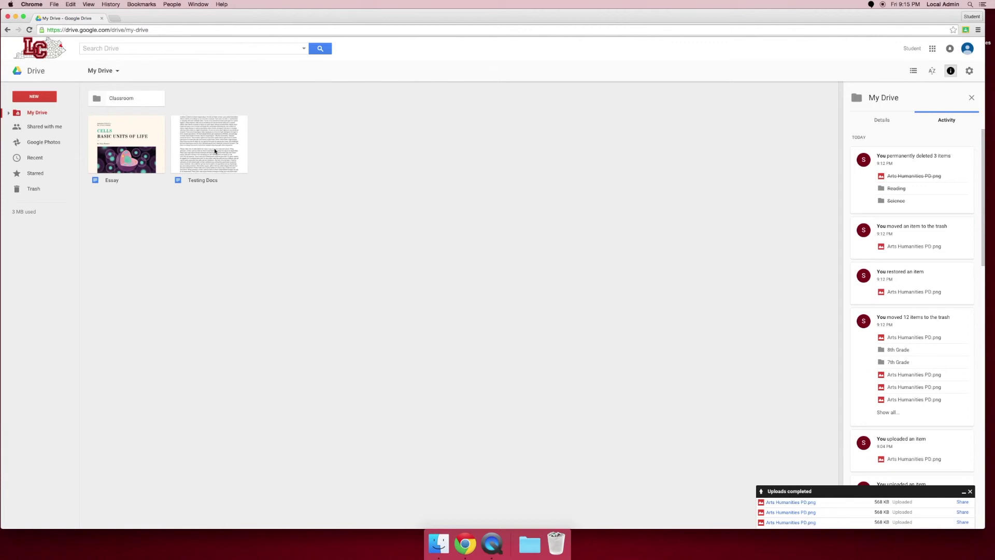
right_click(130, 148)
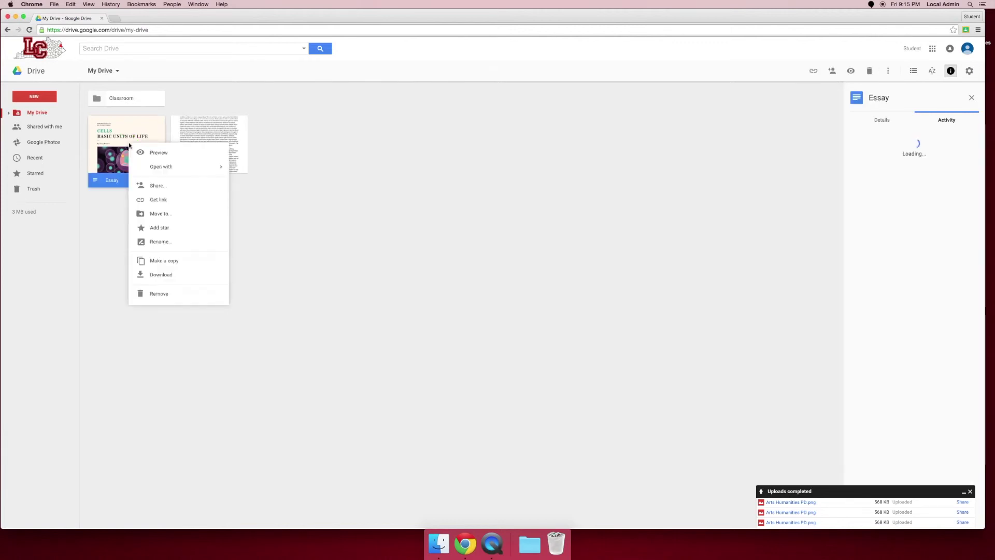
click(156, 293)
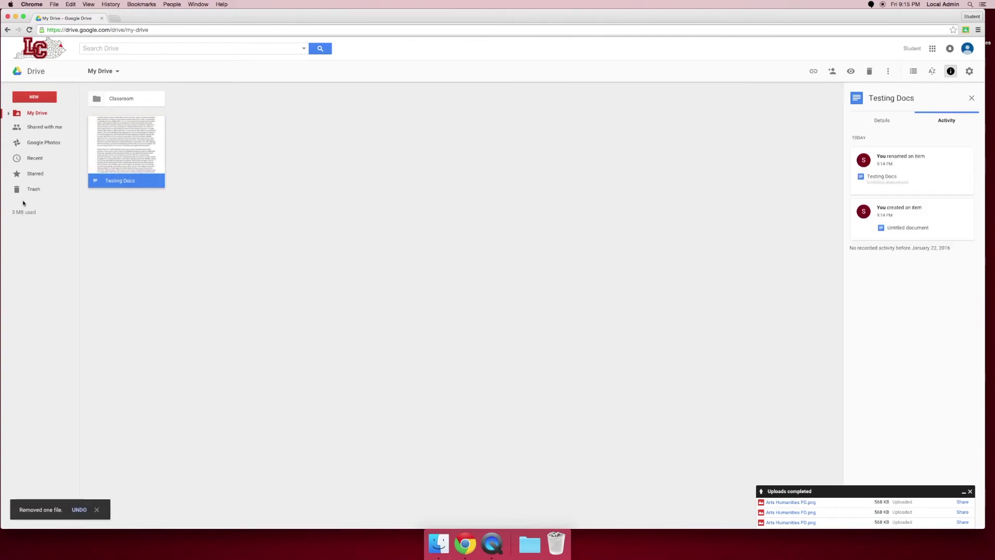
Delete Essay forever from Trash, then go back to My Drive
click(34, 190)
right_click(144, 126)
click(182, 149)
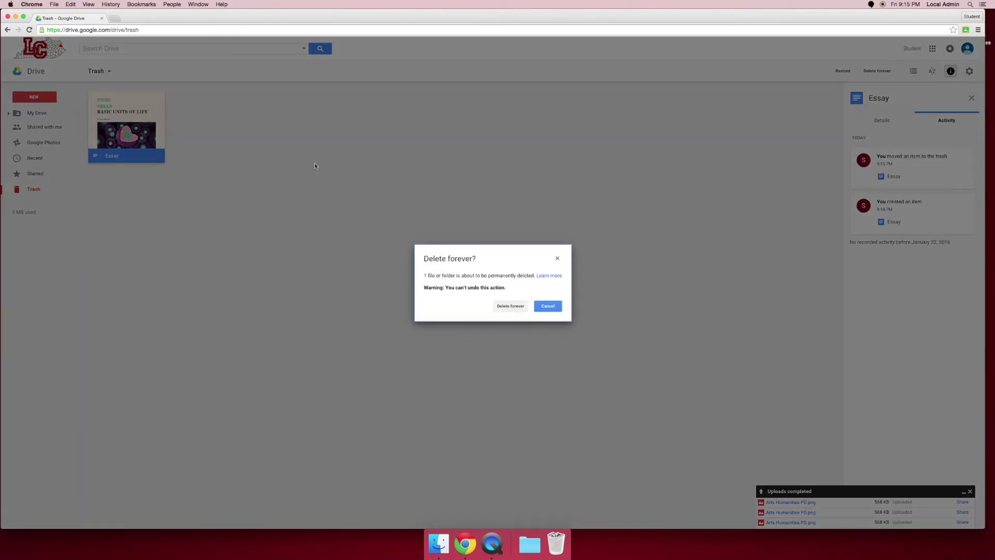
click(516, 308)
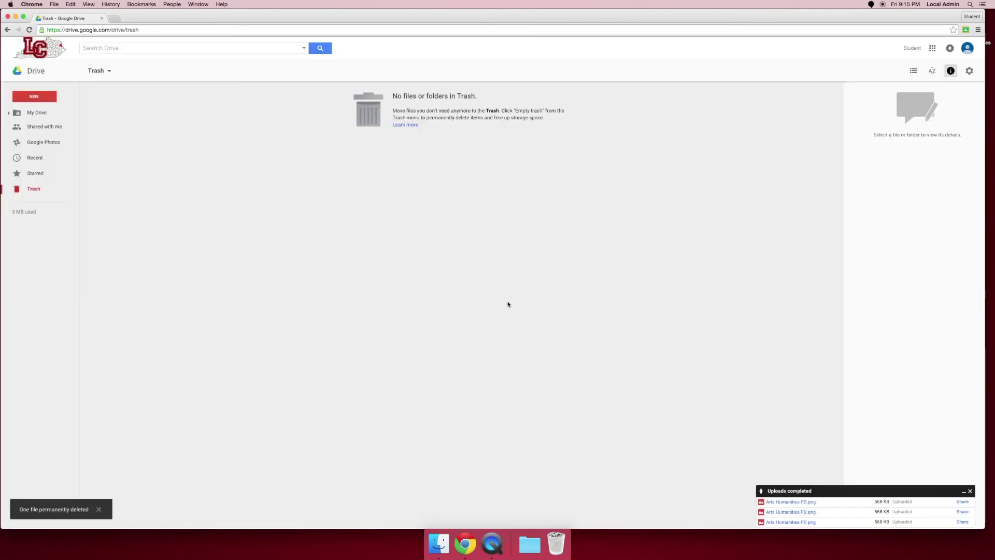
click(18, 113)
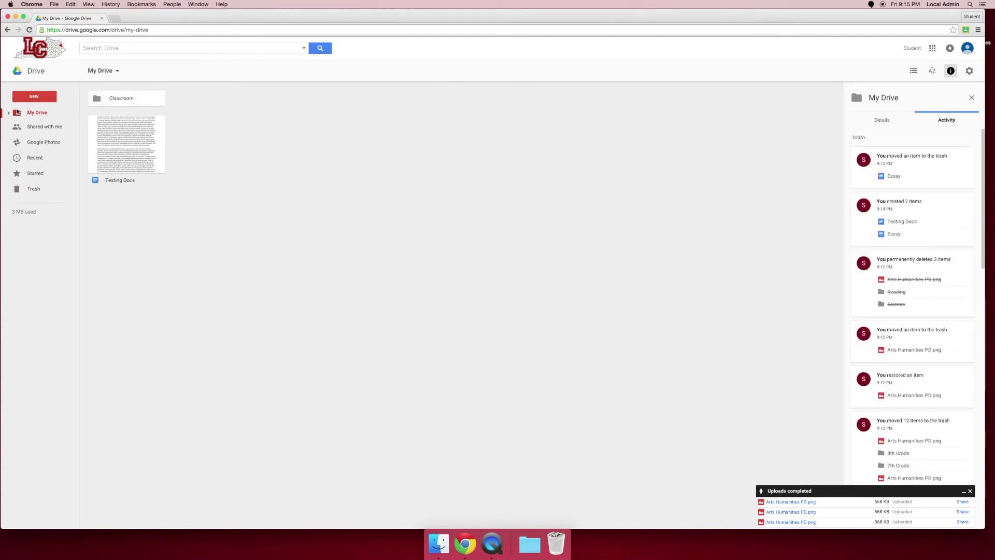
Add the colleague's school e-mail as a Testing Docs recipient with Can edit access
click(17, 113)
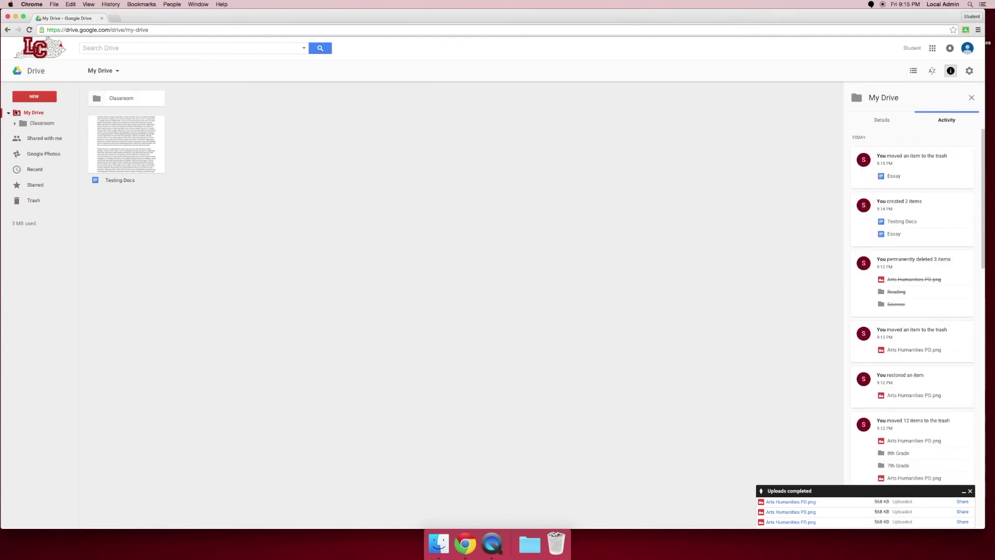
click(127, 157)
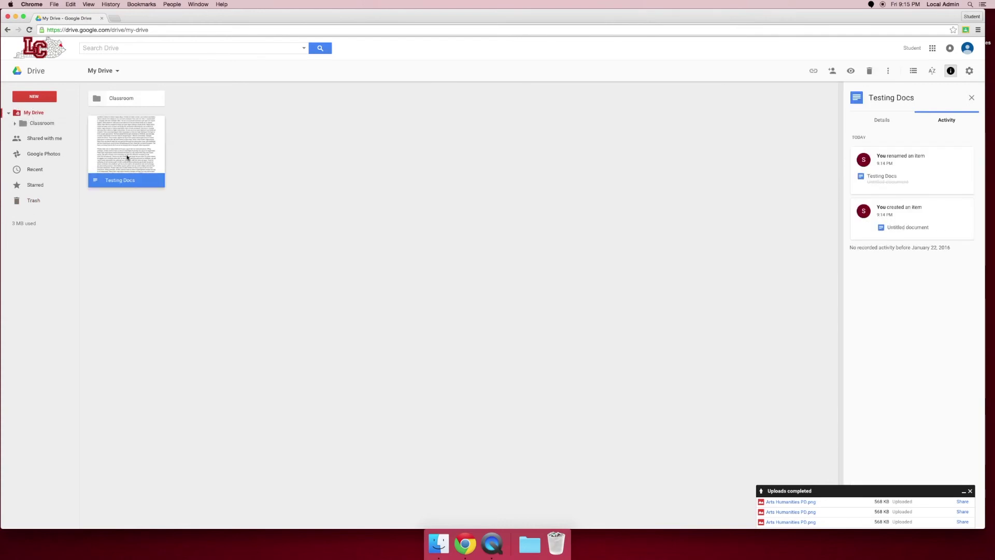
right_click(124, 153)
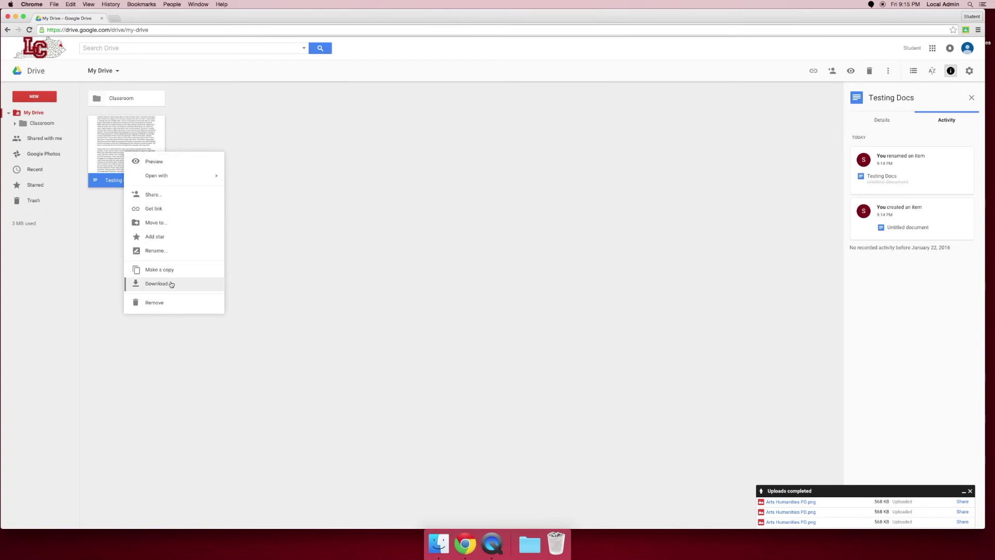
click(161, 199)
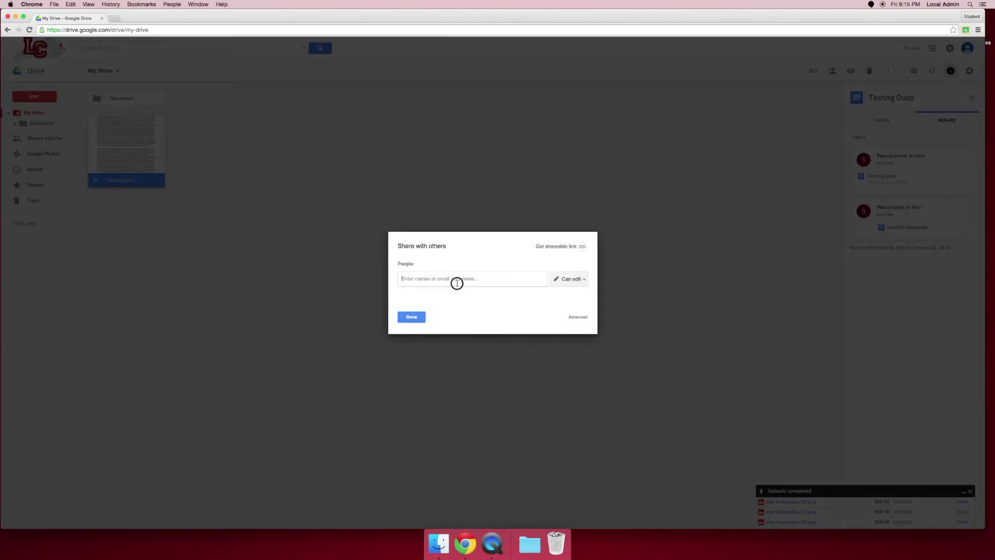
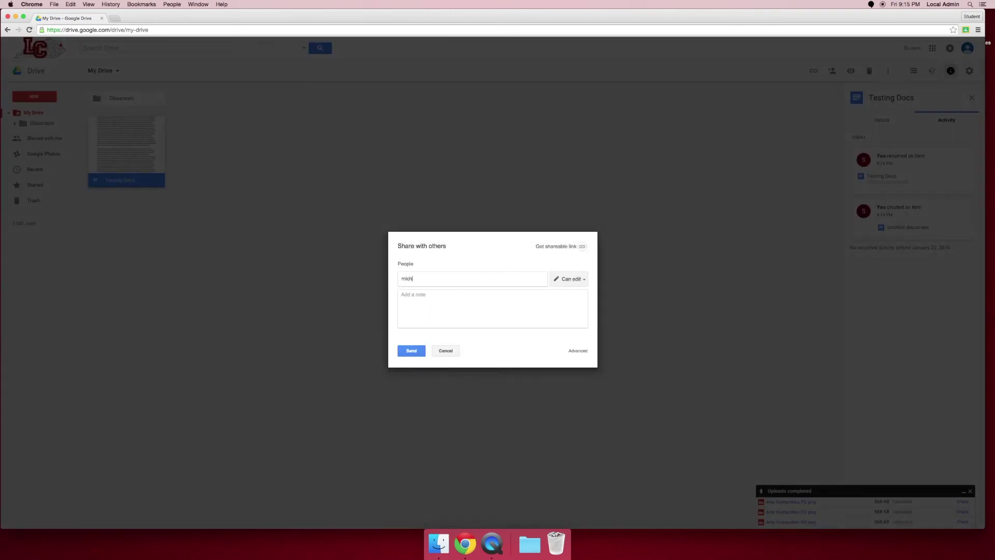
click(586, 281)
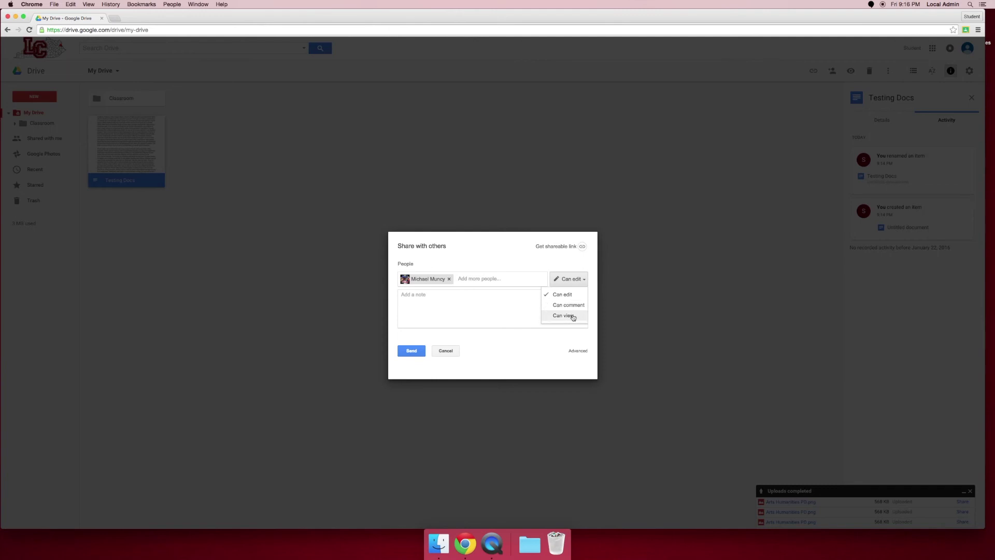
click(500, 250)
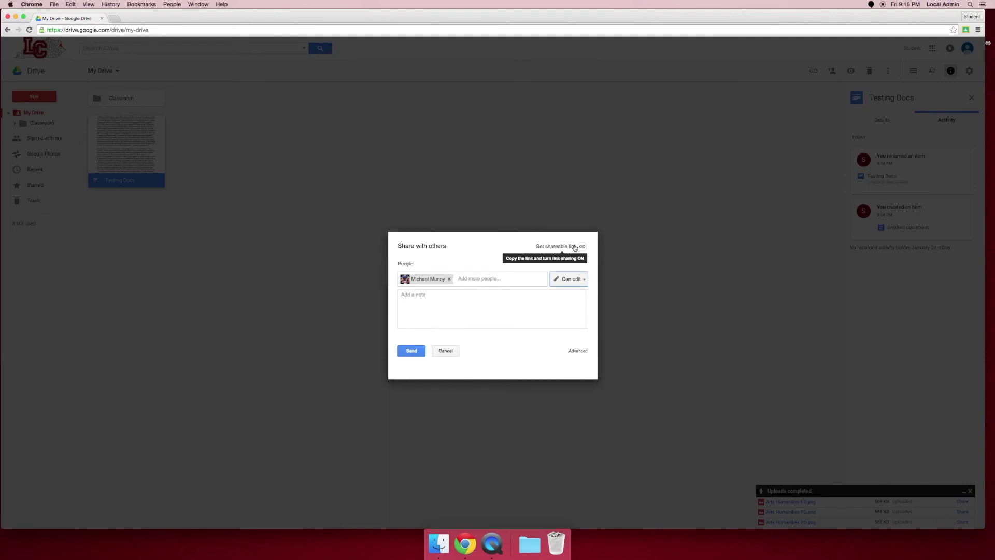
Turn on link sharing for Testing Docs and copy the shareable link
click(575, 247)
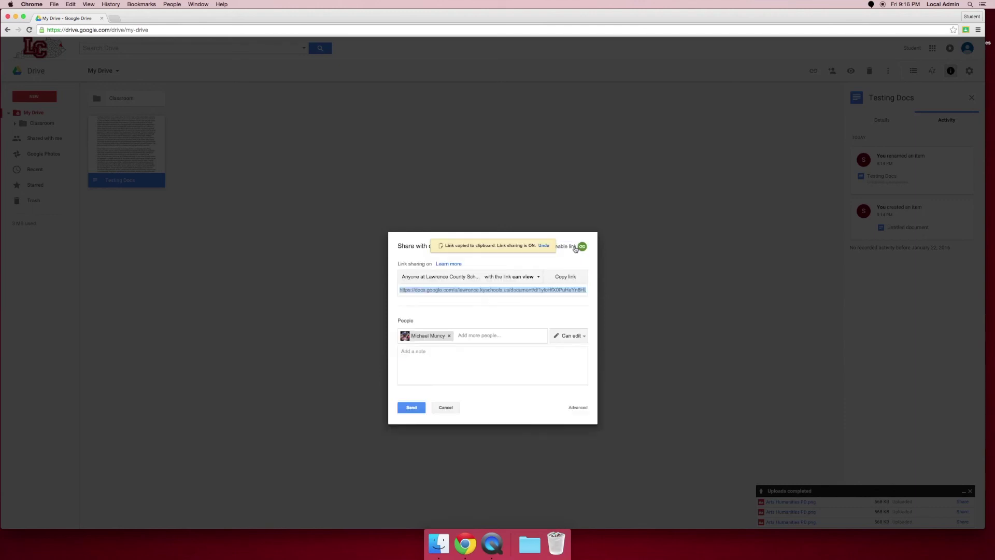
right_click(457, 289)
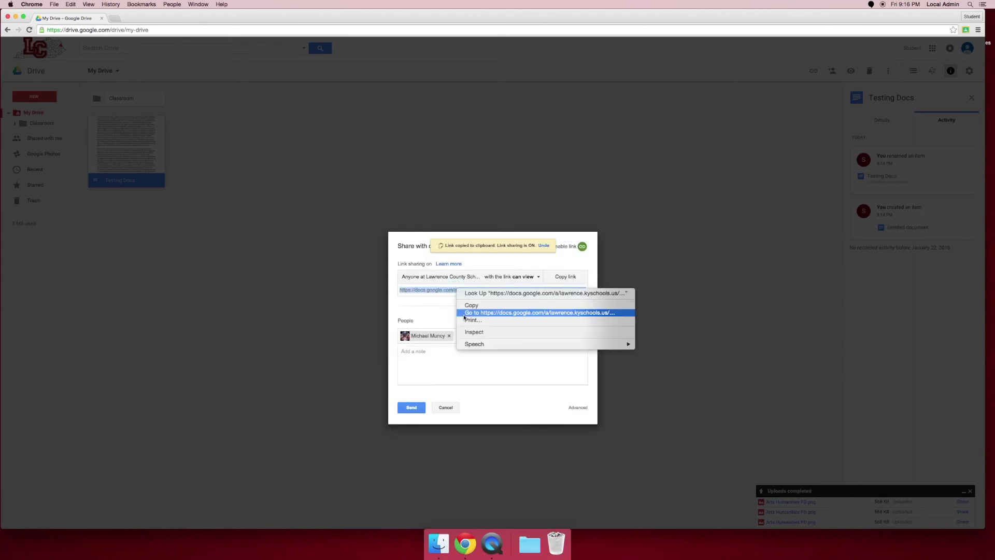
click(472, 305)
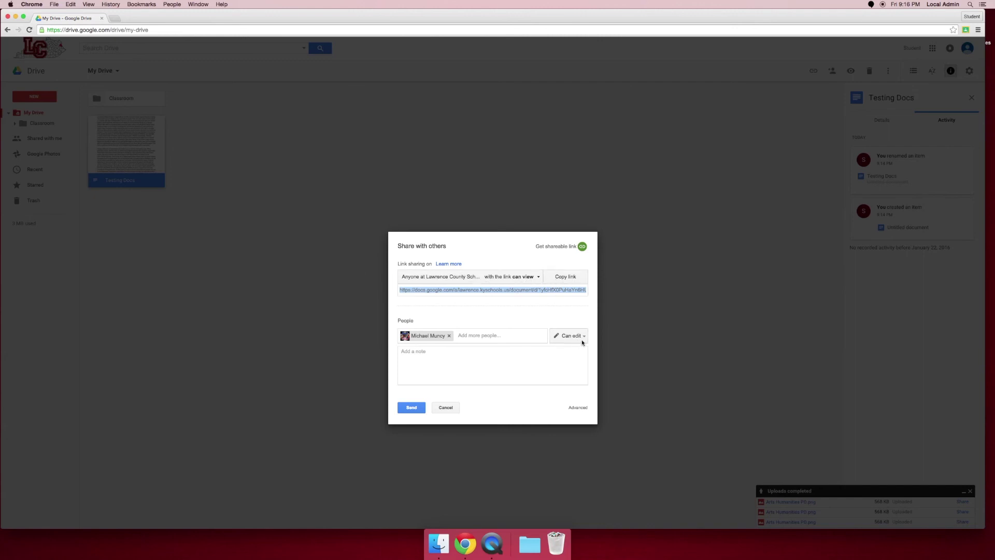
Review the full link access options under More..., then close them
click(538, 277)
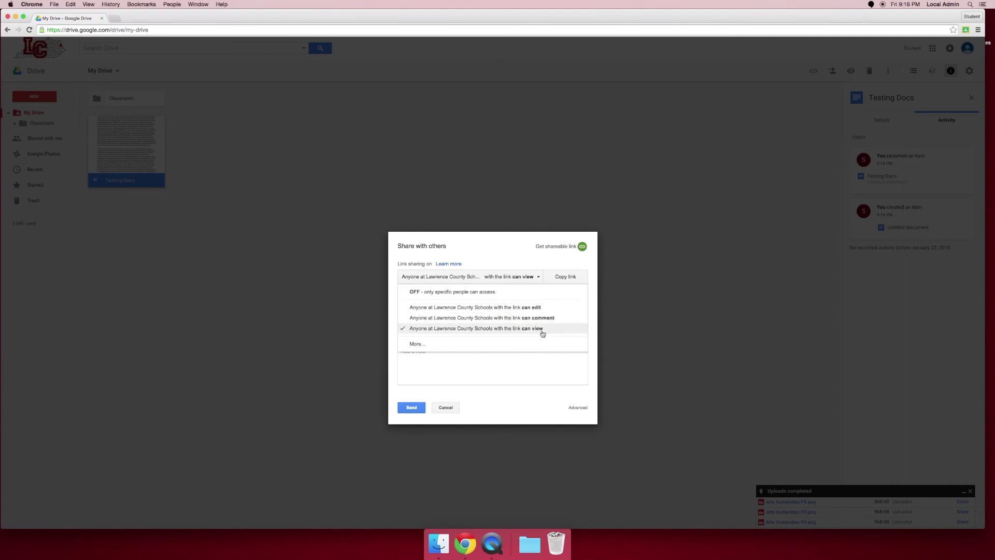
click(417, 344)
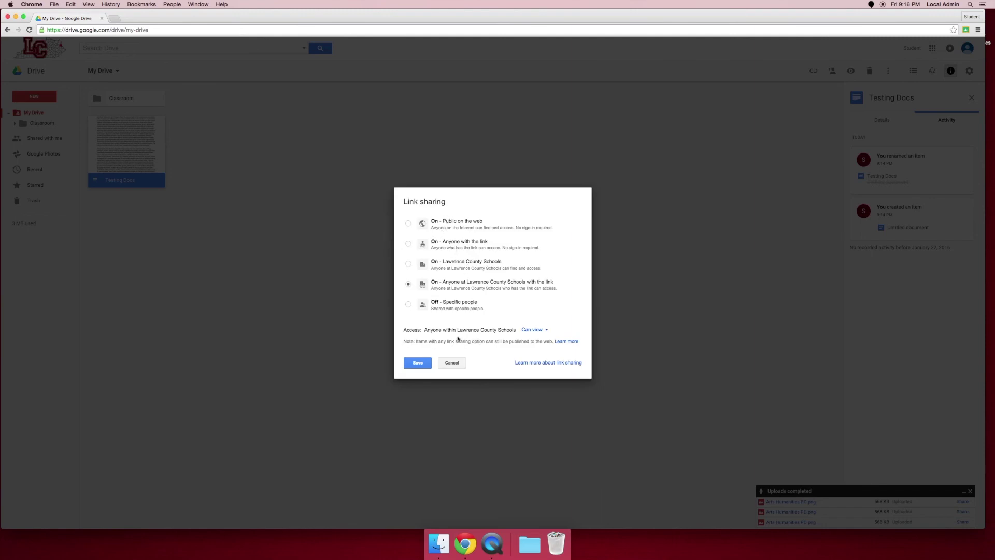
click(451, 364)
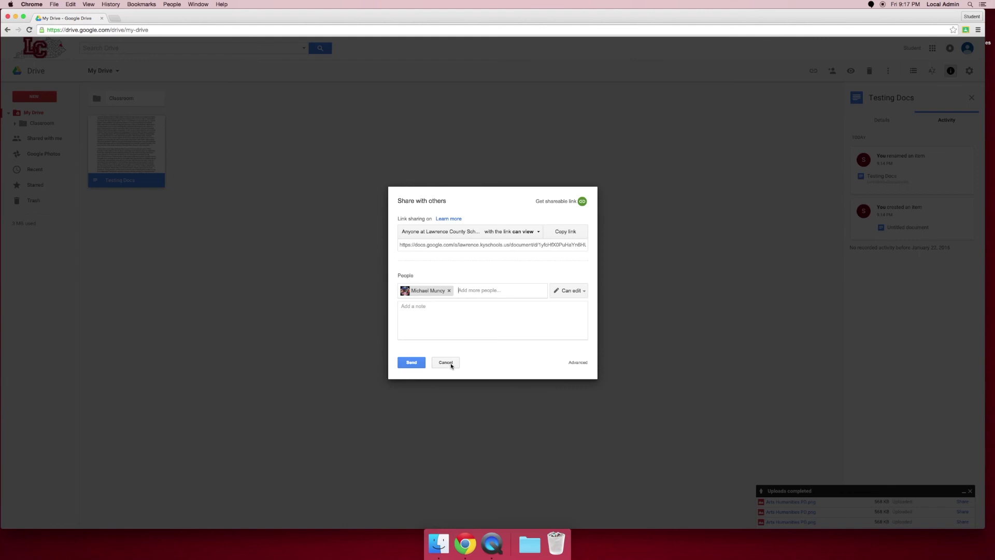
Cancel the invitation, close the Share dialog, and remove Testing Docs
click(446, 363)
click(417, 330)
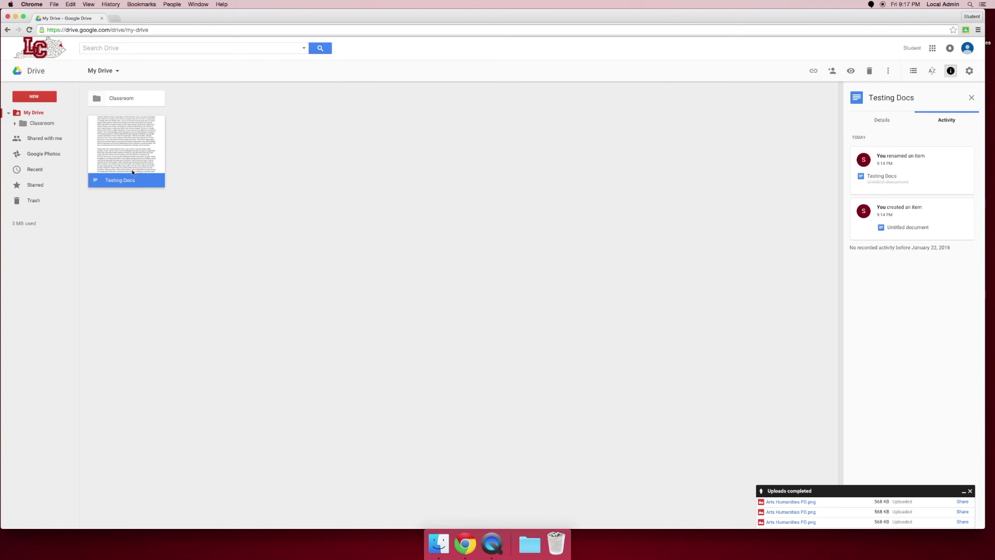
right_click(132, 174)
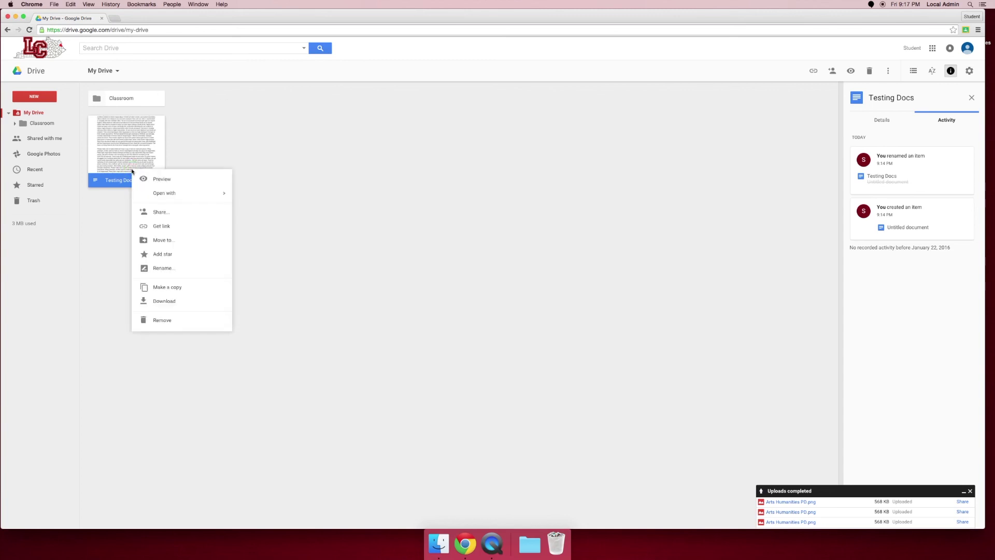
click(166, 327)
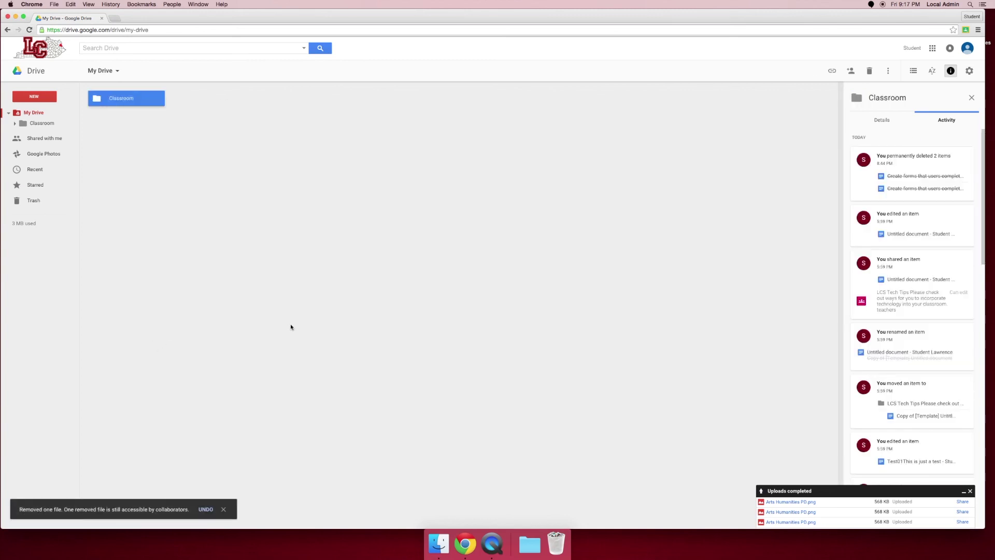